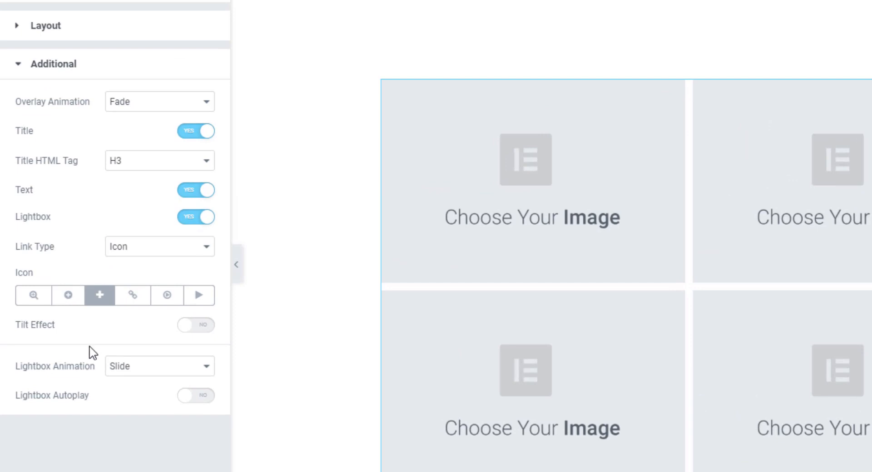
- Turn off the custom gallery's lightbox, text and title, and turn on Lightbox Link as Image Link
{"action": "left_click", "coordinate": [189, 218]}
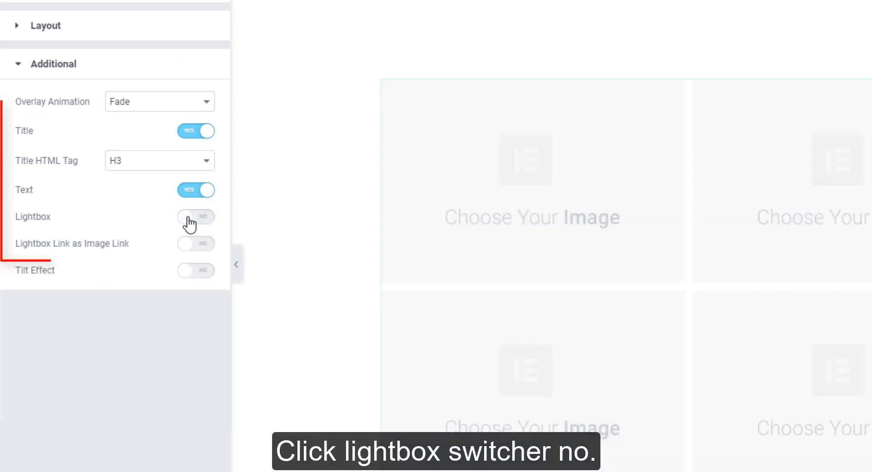
{"action": "left_click", "coordinate": [189, 191]}
{"action": "left_click", "coordinate": [190, 132]}
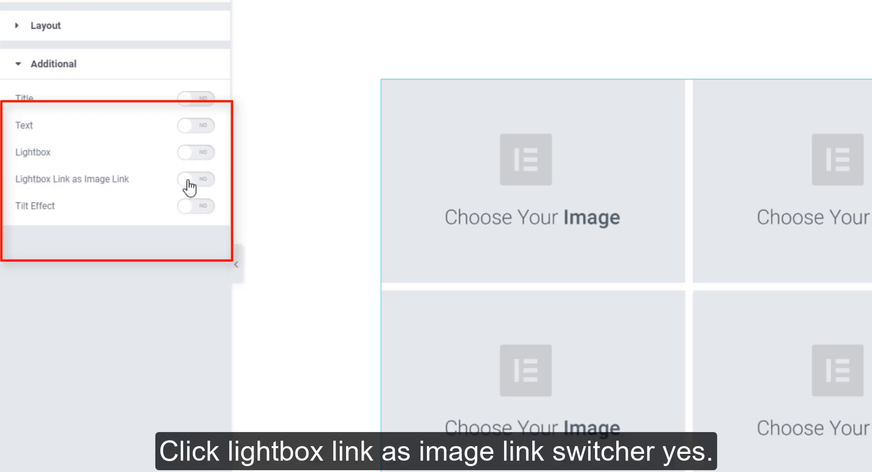
{"action": "left_click", "coordinate": [190, 184]}
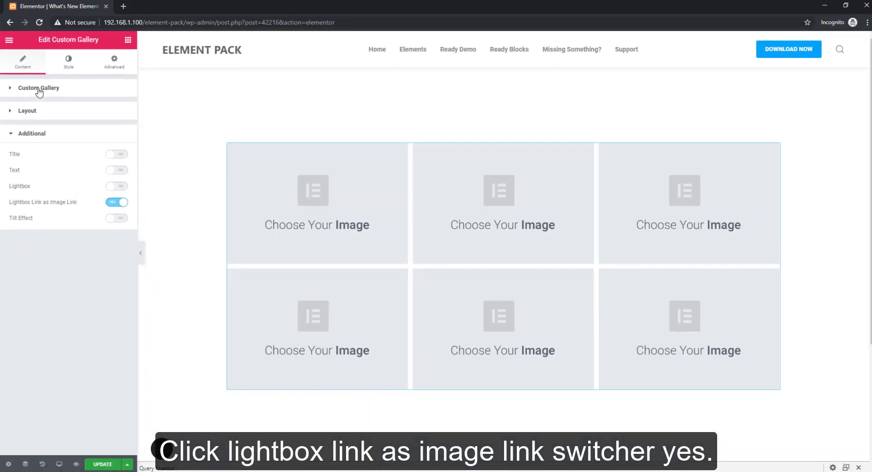
{"action": "left_click", "coordinate": [40, 78]}
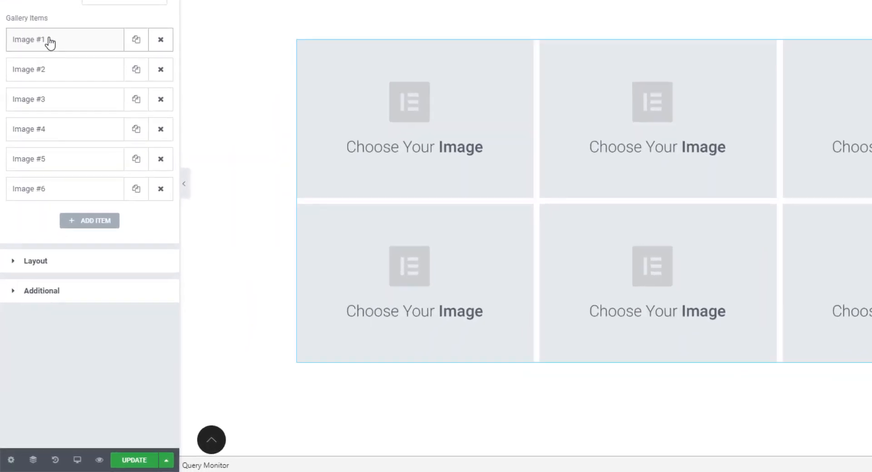
{"action": "left_click", "coordinate": [41, 133]}
{"action": "left_click", "coordinate": [53, 340]}
{"action": "left_click", "coordinate": [54, 319]}
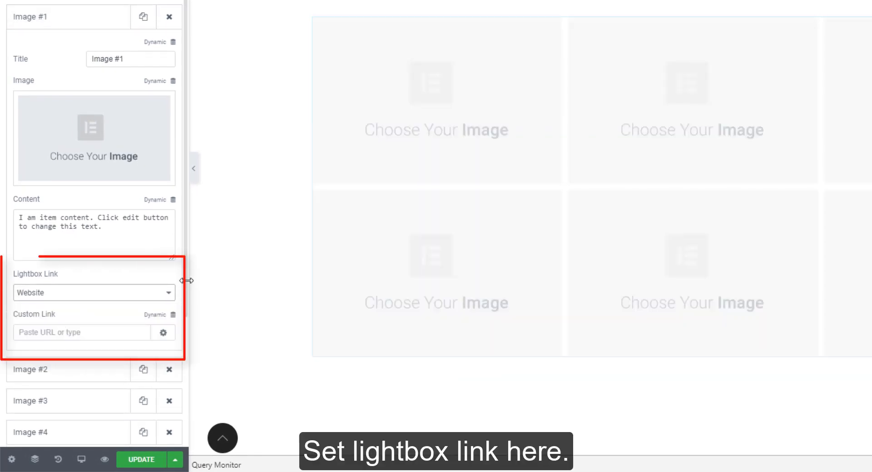
{"action": "left_click", "coordinate": [76, 332]}
{"action": "type", "text": "https://bdthemes.com"}
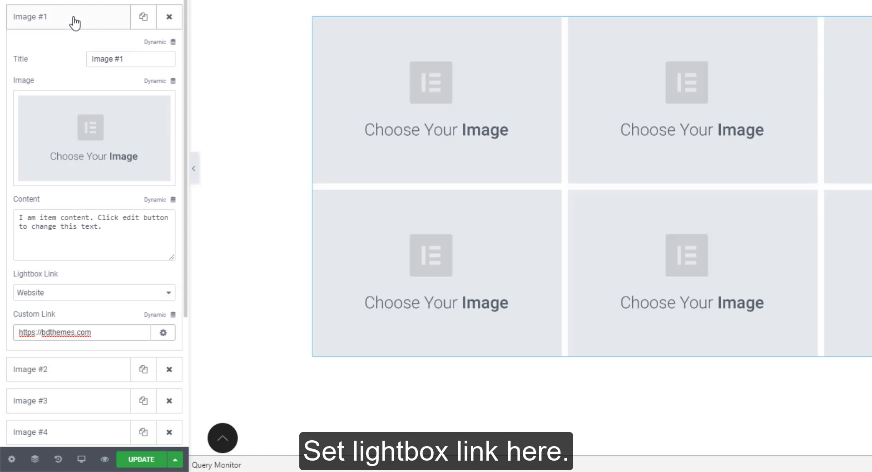
{"action": "left_click", "coordinate": [72, 21]}
- Set the lightbox link of gallery item Image #2 to Video, keeping the default video source
{"action": "left_click", "coordinate": [72, 50]}
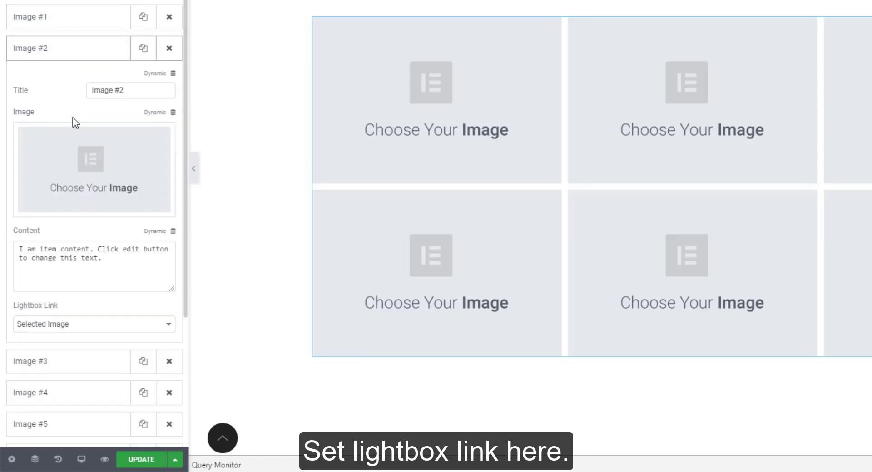
{"action": "left_click", "coordinate": [64, 326]}
{"action": "left_click", "coordinate": [55, 356]}
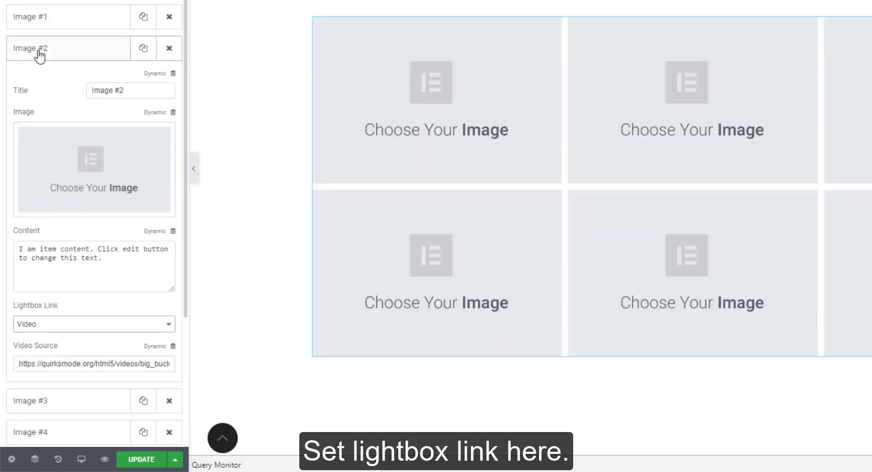
{"action": "left_click", "coordinate": [40, 49]}
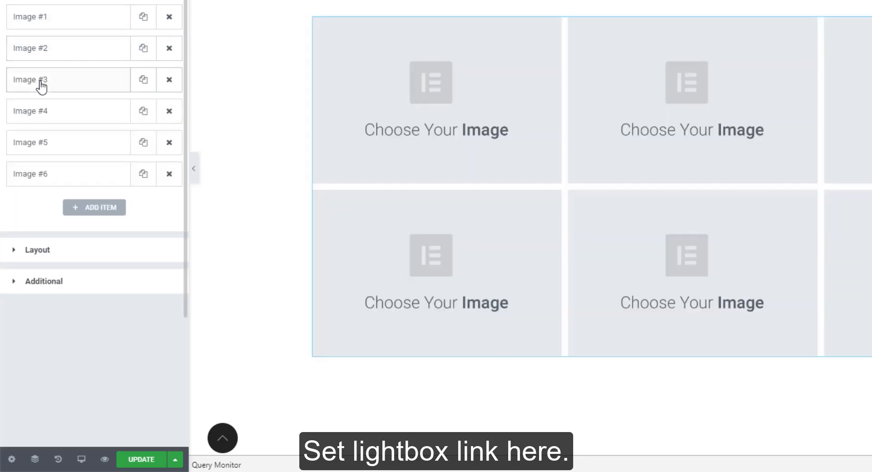
- Set the lightbox link of gallery item Image #3 to YouTube
{"action": "left_click", "coordinate": [41, 85]}
{"action": "left_click", "coordinate": [61, 359]}
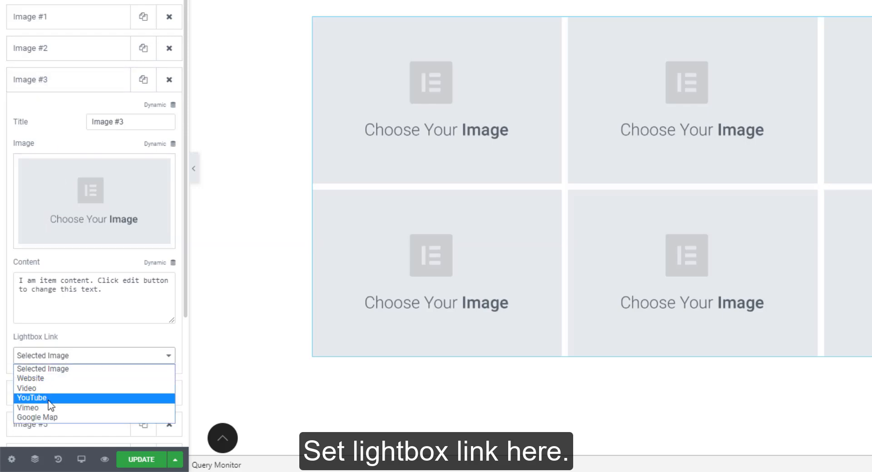
{"action": "left_click", "coordinate": [50, 398]}
{"action": "left_click", "coordinate": [61, 87]}
- Set the lightbox link of gallery item Image #4 to Vimeo, keeping the default source
{"action": "left_click", "coordinate": [58, 113]}
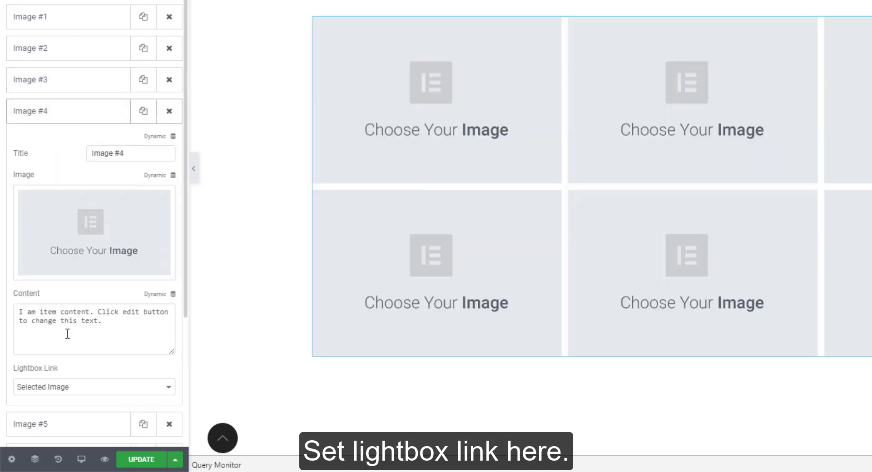
{"action": "left_click", "coordinate": [58, 388]}
{"action": "left_click", "coordinate": [40, 440]}
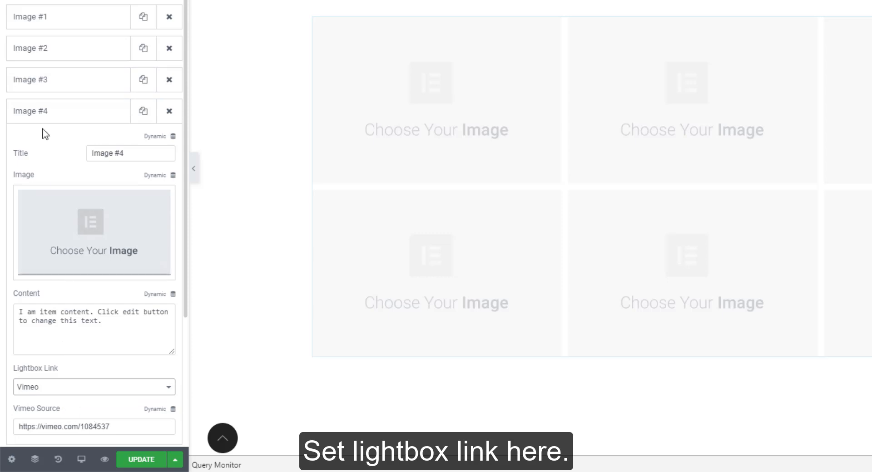
{"action": "left_click", "coordinate": [42, 113]}
- Set the lightbox link of gallery item Image #5 to Google Map and update the page
{"action": "left_click", "coordinate": [43, 143]}
{"action": "left_click", "coordinate": [32, 420]}
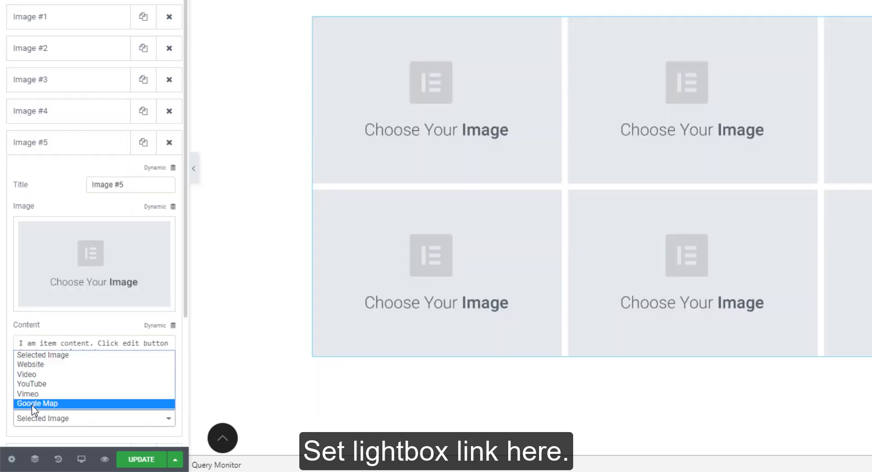
{"action": "left_click", "coordinate": [62, 403]}
{"action": "left_click", "coordinate": [142, 461]}
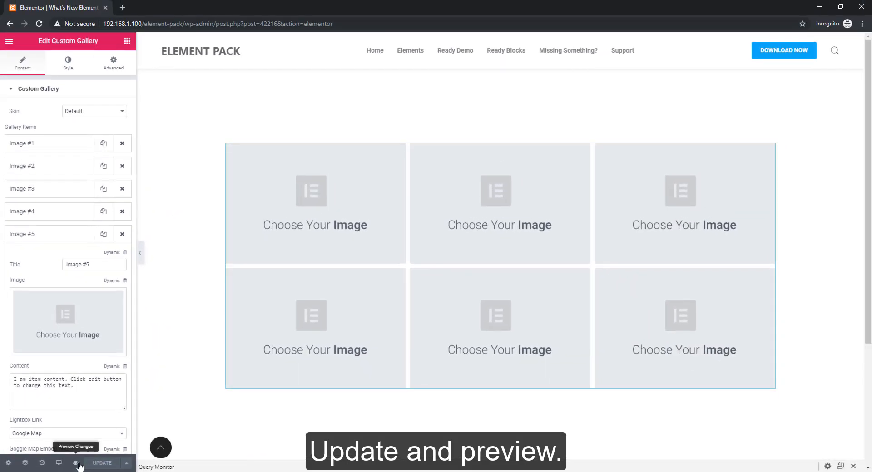
- Preview the page and test the gallery images' links, returning to the gallery after each linked site
{"action": "left_click", "coordinate": [105, 459]}
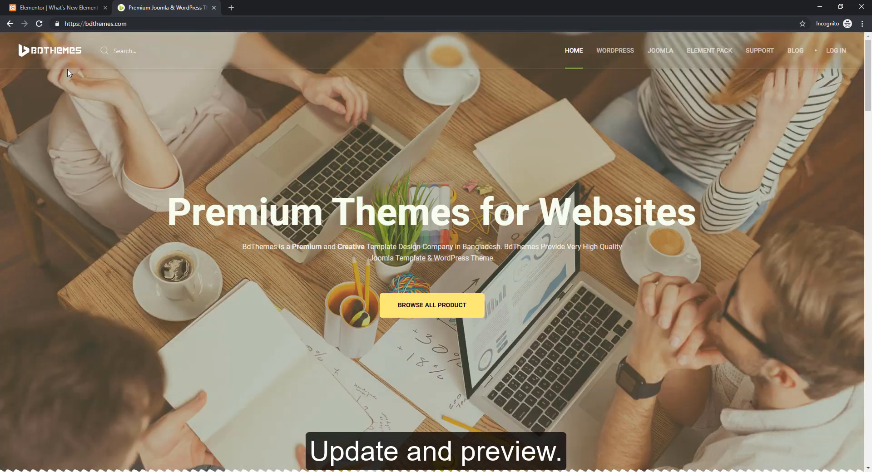
{"action": "left_click", "coordinate": [10, 25]}
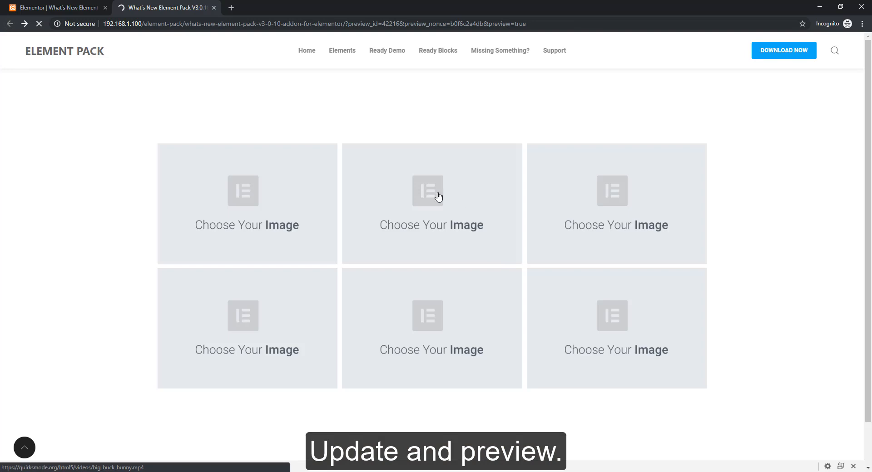
{"action": "left_click", "coordinate": [438, 197]}
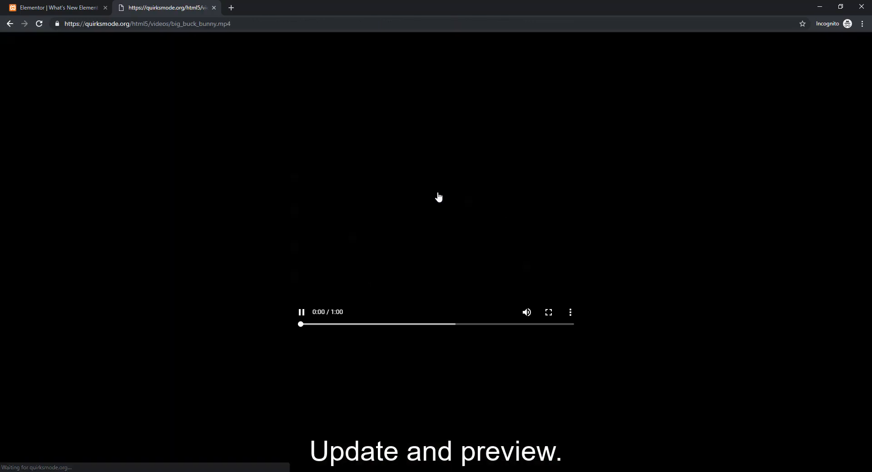
{"action": "left_click", "coordinate": [10, 24]}
{"action": "left_click", "coordinate": [628, 208]}
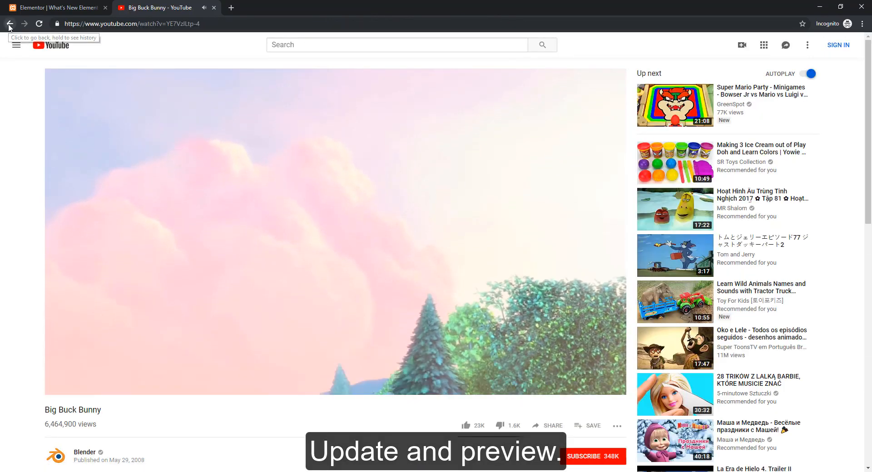
{"action": "left_click", "coordinate": [10, 25]}
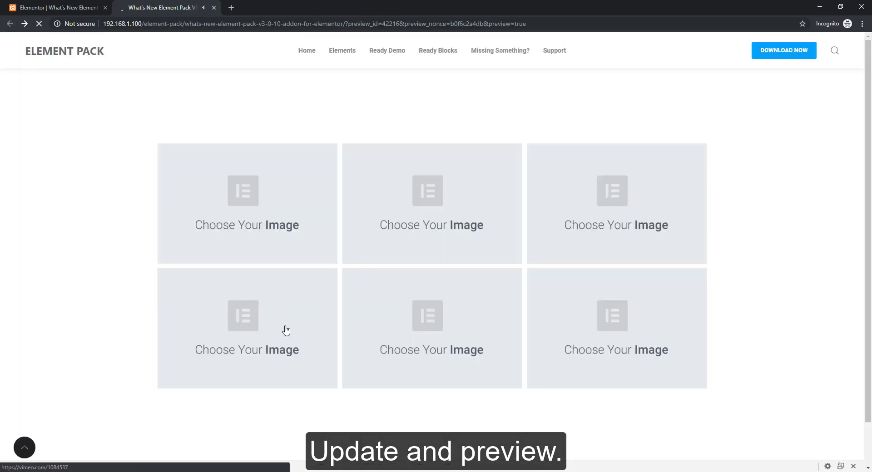
{"action": "left_click", "coordinate": [469, 339]}
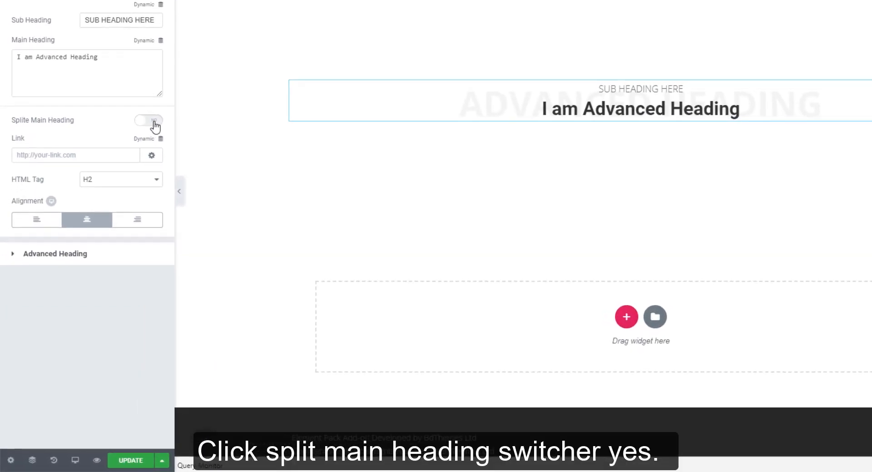
- Turn on the split main heading option for the advanced heading, keeping the default split text
{"action": "left_click", "coordinate": [154, 122]}
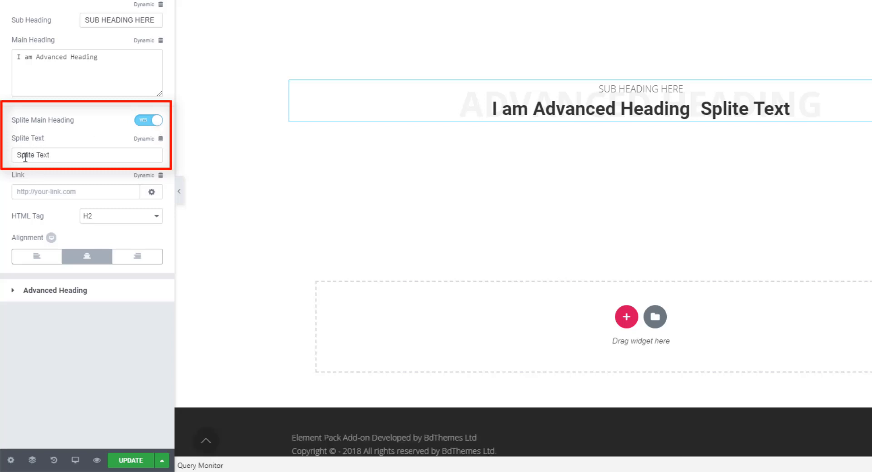
{"action": "left_click_drag", "start_coordinate": [63, 154], "coordinate": [7, 159]}
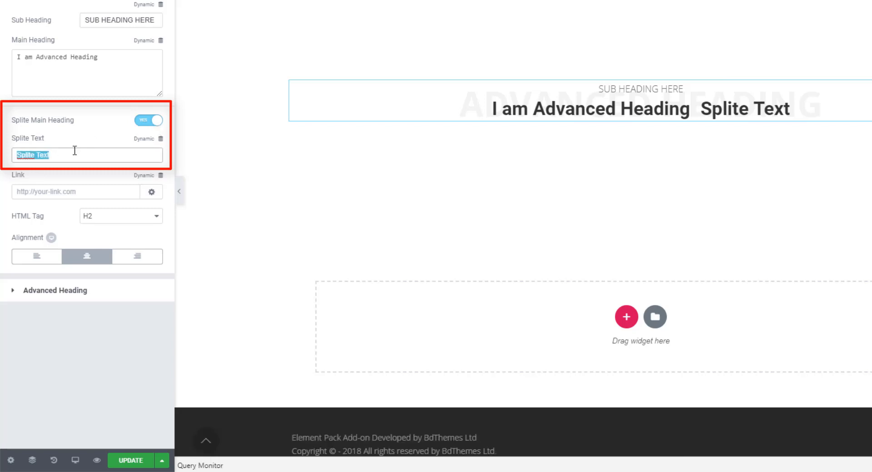
{"action": "left_click", "coordinate": [75, 151]}
- Give the main heading a yellow #ffc72f background in the advanced heading's style settings
{"action": "left_click", "coordinate": [70, 47]}
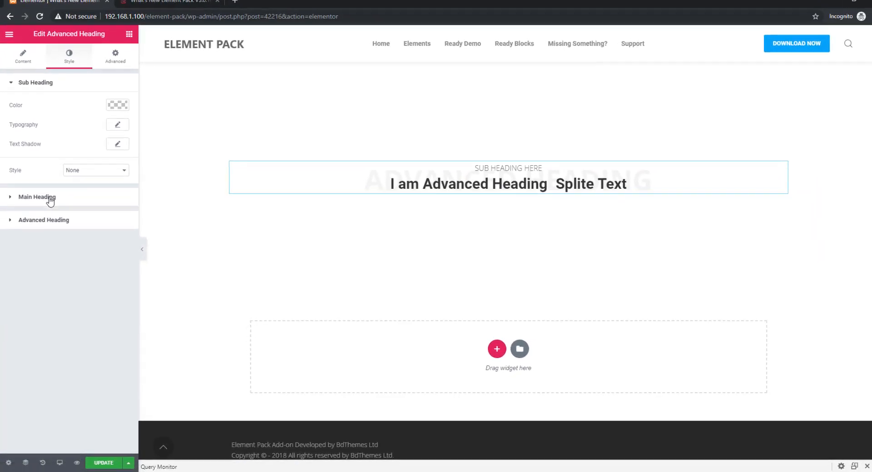
{"action": "left_click", "coordinate": [50, 197]}
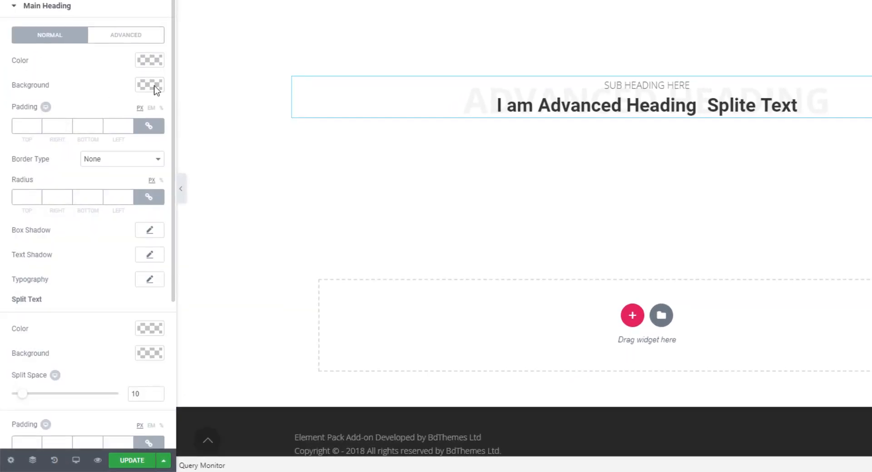
{"action": "left_click", "coordinate": [150, 85]}
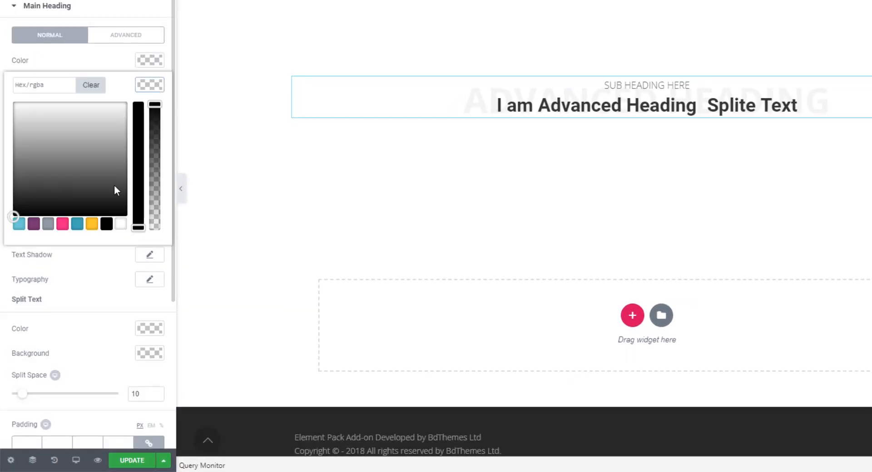
{"action": "left_click", "coordinate": [91, 224]}
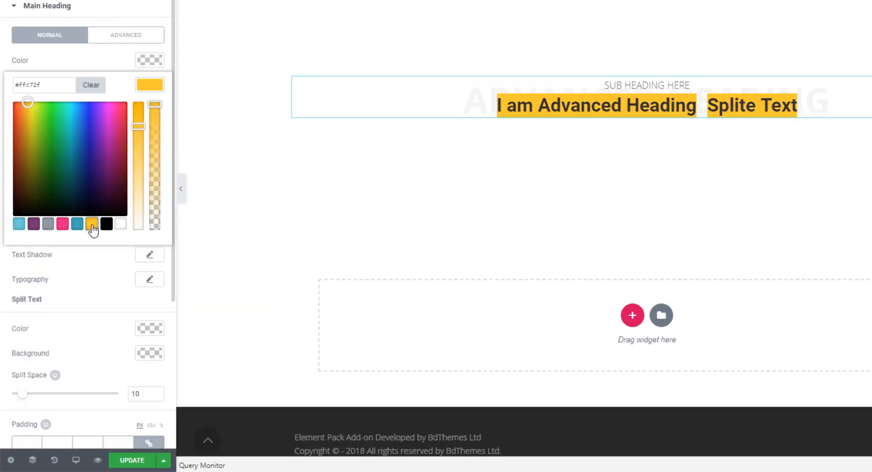
{"action": "left_click", "coordinate": [151, 87]}
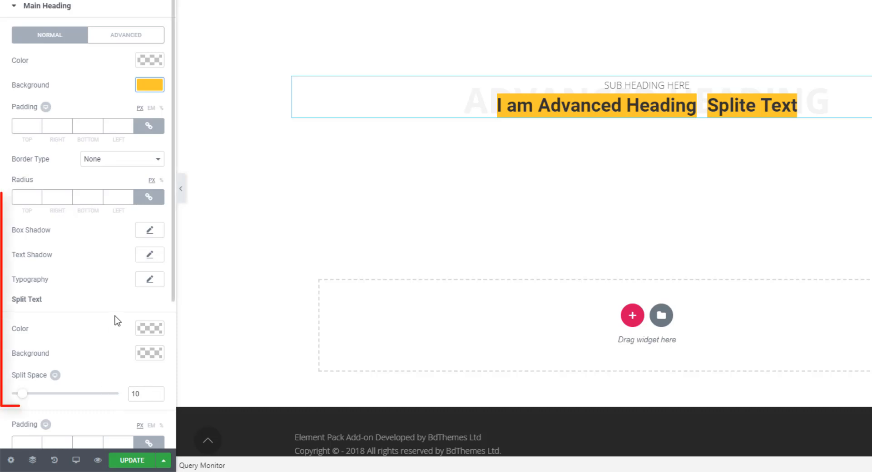
- Set the split space between the main heading and its split text to 23
{"action": "scroll", "coordinate": [115, 317], "scroll_direction": "down", "scroll_amount": 3}
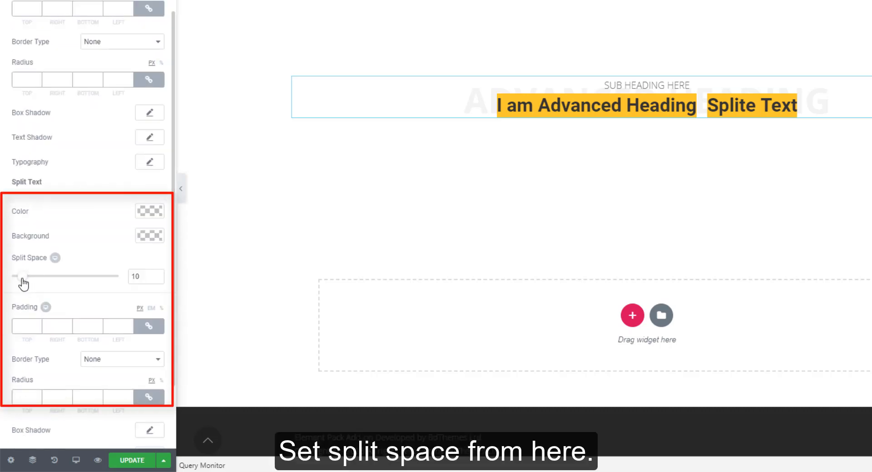
{"action": "mouse_move", "coordinate": [22, 278]}
{"action": "left_mouse_down"}
{"action": "mouse_move", "coordinate": [99, 278]}
{"action": "mouse_move", "coordinate": [34, 282]}
{"action": "mouse_move", "coordinate": [83, 287]}
{"action": "mouse_move", "coordinate": [37, 283]}
{"action": "left_mouse_up"}
- Set the split text's padding and corner radius to 20 px on all sides
{"action": "scroll", "coordinate": [47, 296], "scroll_direction": "down", "scroll_amount": 1}
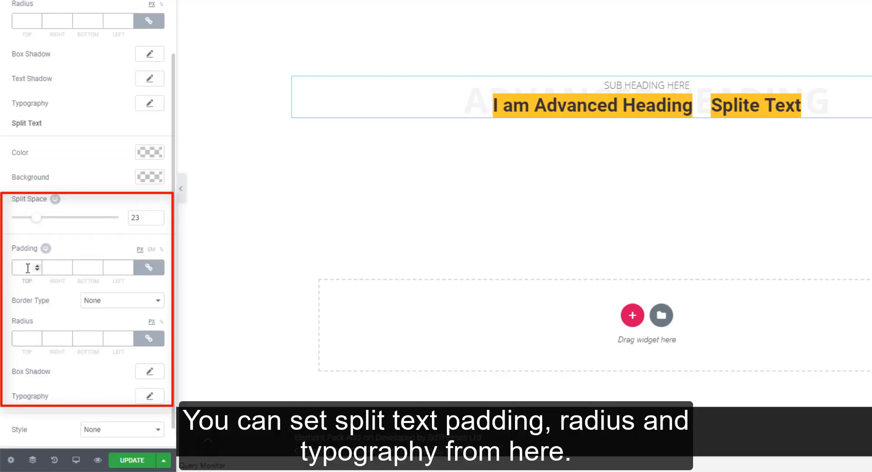
{"action": "left_click", "coordinate": [28, 268]}
{"action": "type", "text": "20"}
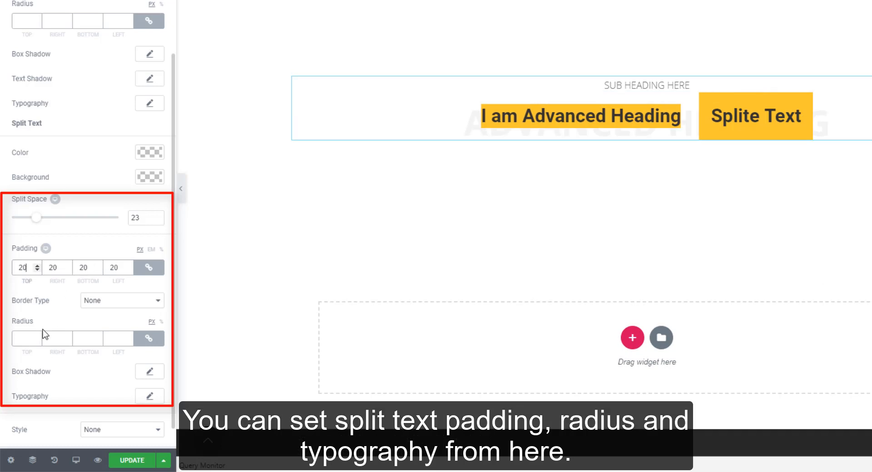
{"action": "type", "text": "20"}
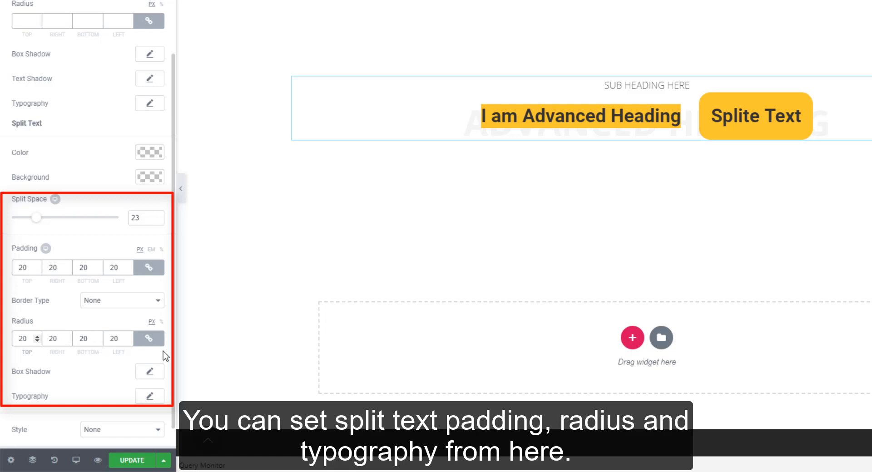
- Examine the typography options available for the split text
{"action": "scroll", "coordinate": [109, 369], "scroll_direction": "down", "scroll_amount": 1}
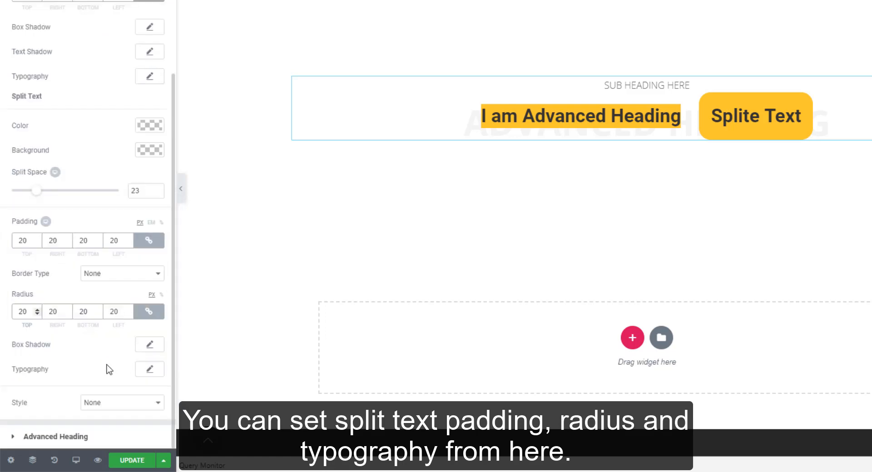
{"action": "left_click", "coordinate": [147, 369]}
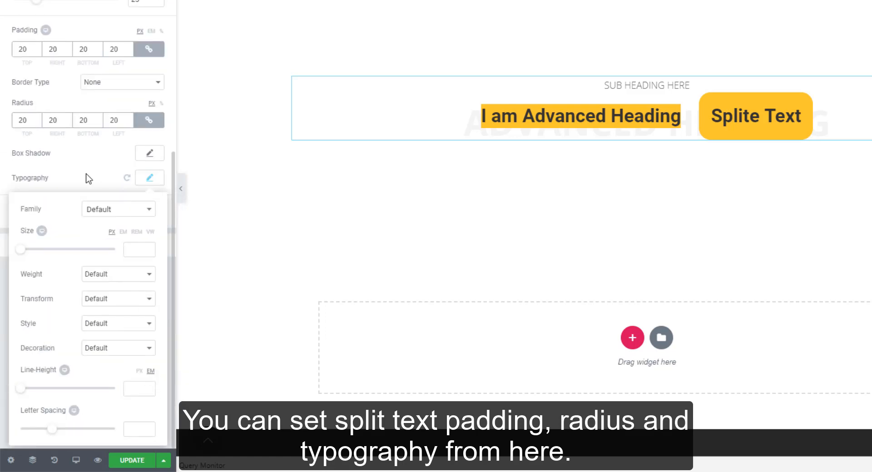
{"action": "left_click", "coordinate": [88, 179]}
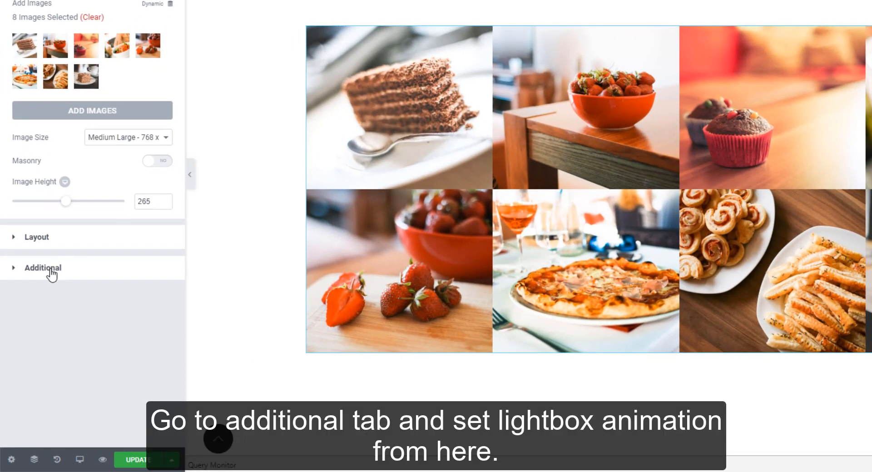
- Set the image gallery's lightbox animation to Fade in its additional settings
{"action": "left_click", "coordinate": [40, 318]}
{"action": "left_click", "coordinate": [113, 80]}
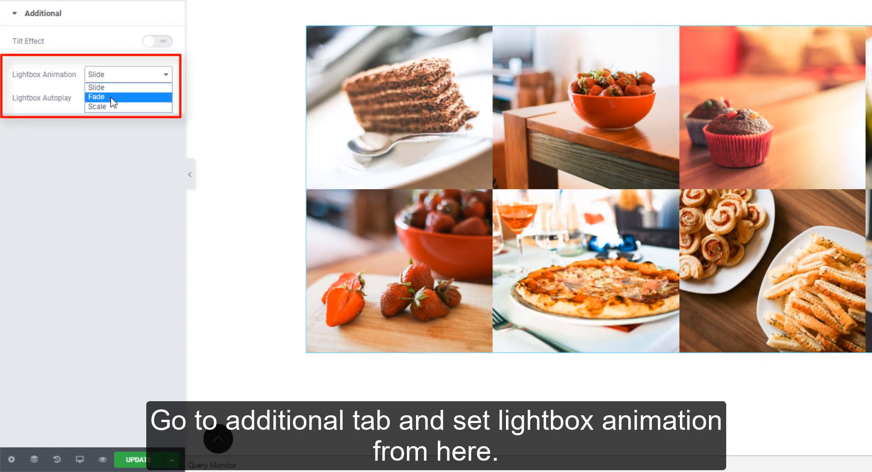
{"action": "left_click", "coordinate": [96, 97]}
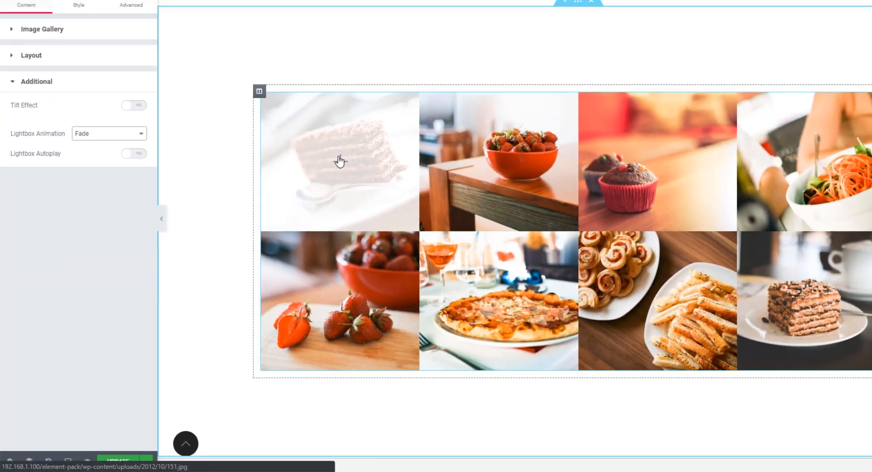
- Preview the Fade animation by browsing the gallery images in the lightbox from the cake photo onward, and close the lightbox
{"action": "left_click", "coordinate": [394, 103]}
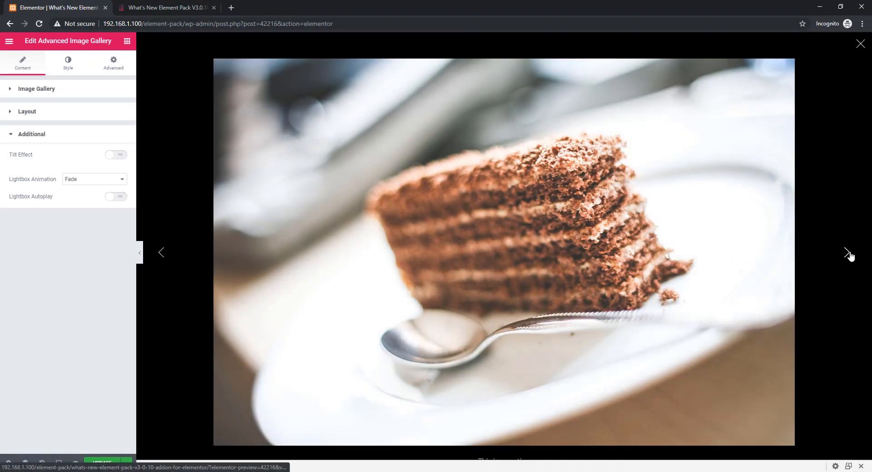
{"action": "left_click", "coordinate": [847, 253]}
{"action": "left_click", "coordinate": [847, 253]}
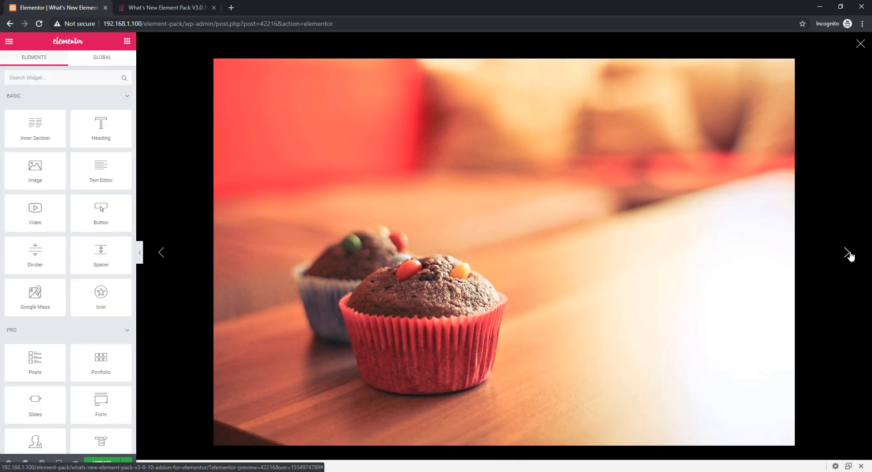
{"action": "left_click", "coordinate": [848, 253]}
{"action": "left_click", "coordinate": [847, 253]}
{"action": "left_click", "coordinate": [847, 253]}
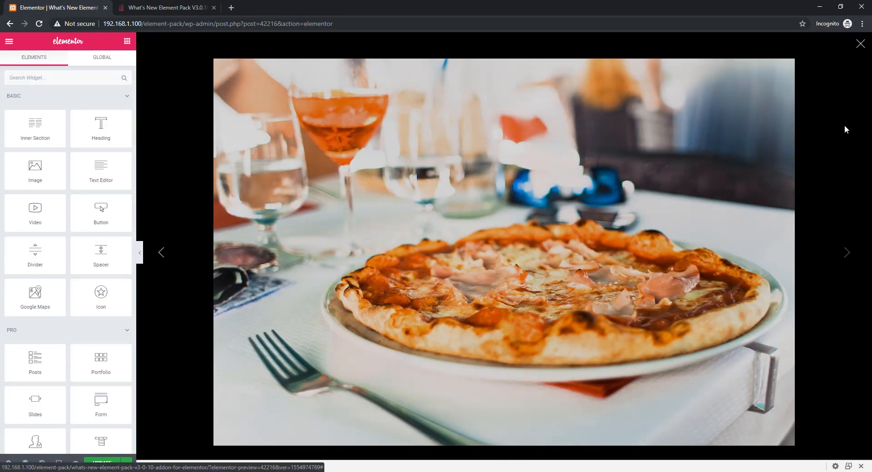
{"action": "left_click", "coordinate": [860, 44]}
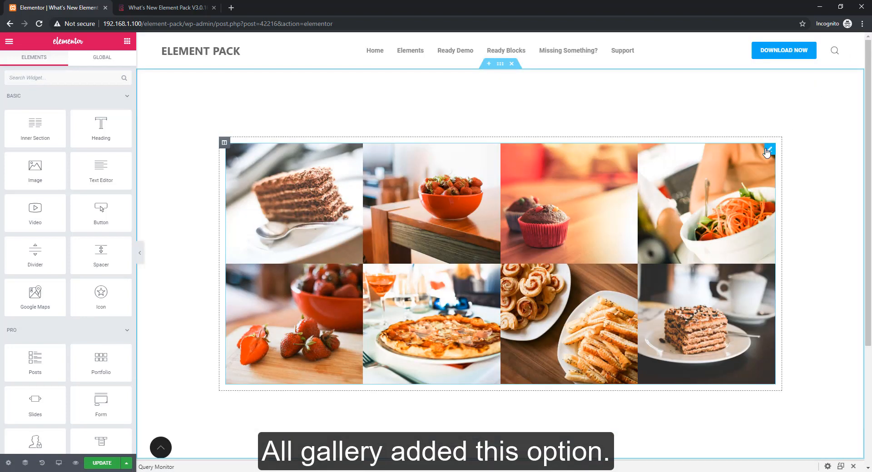
- Reopen the image gallery widget for editing and set its lightbox animation to Scale
{"action": "left_click", "coordinate": [770, 149]}
{"action": "left_click", "coordinate": [89, 181]}
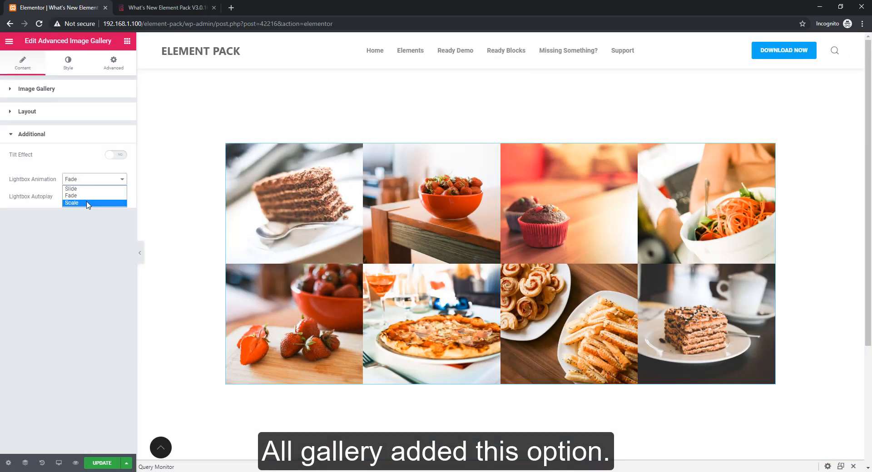
{"action": "left_click", "coordinate": [86, 203]}
- Preview the Scale animation by opening the cake photo in the lightbox and advancing through several gallery images
{"action": "left_click", "coordinate": [285, 214]}
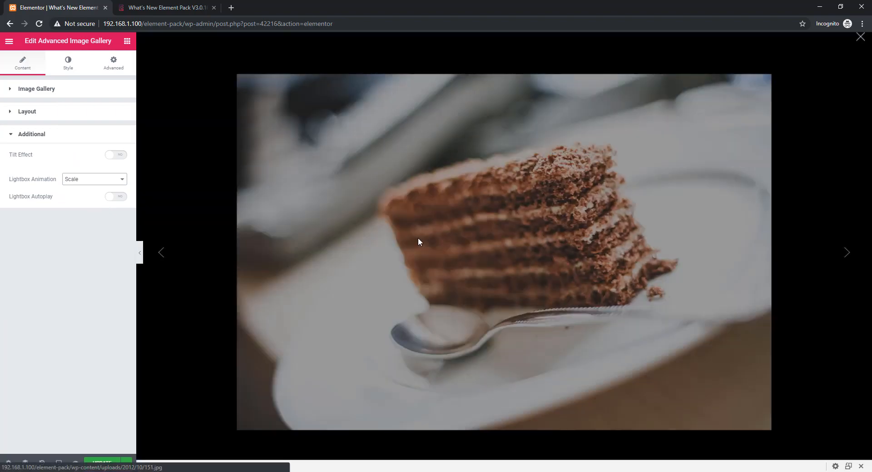
{"action": "left_click", "coordinate": [848, 252]}
{"action": "left_click", "coordinate": [848, 257]}
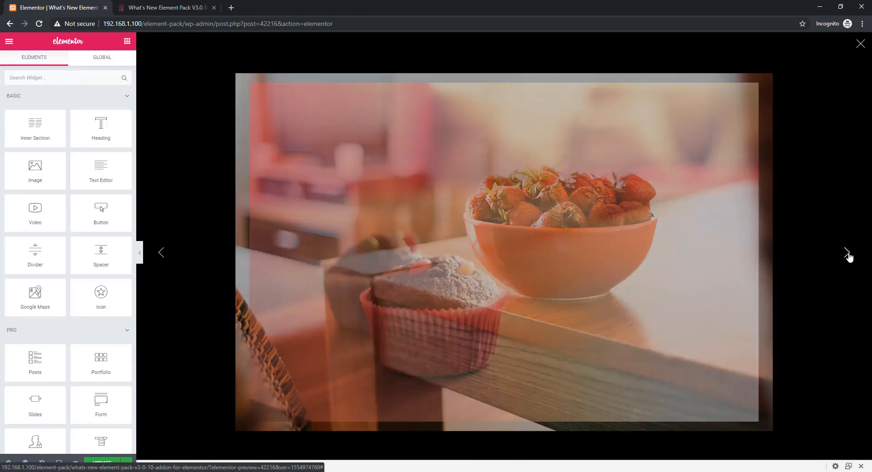
{"action": "left_click", "coordinate": [849, 257]}
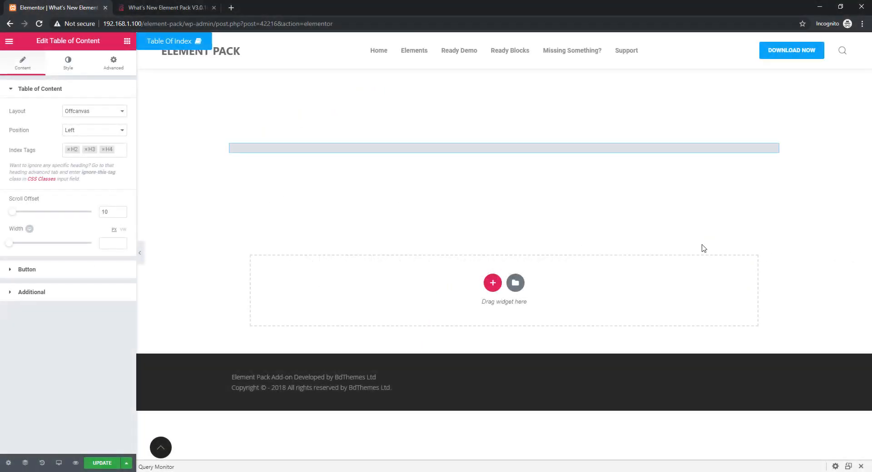
- Set the Table of Content widget's index header text to "My Index" and update the page
{"action": "left_click", "coordinate": [47, 262]}
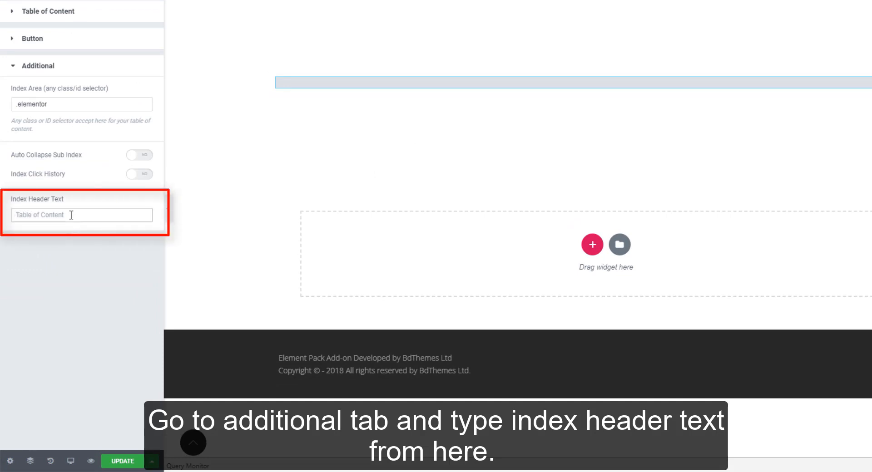
{"action": "type", "text": "My Index"}
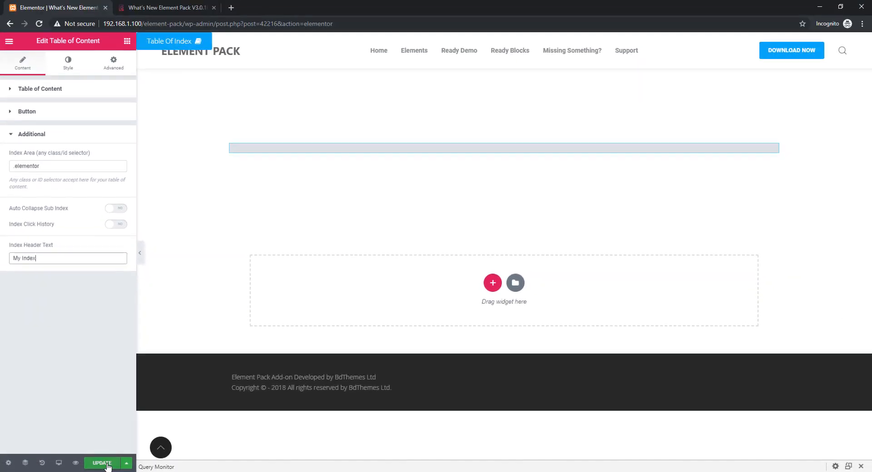
{"action": "left_click", "coordinate": [104, 464]}
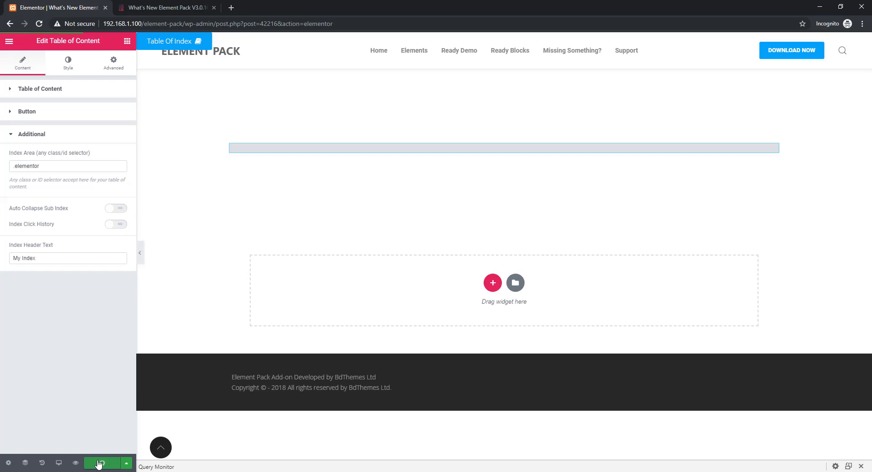
- Preview the page, open its Table Of Index to check the header, and return to the Elementor editor
{"action": "left_click", "coordinate": [75, 463]}
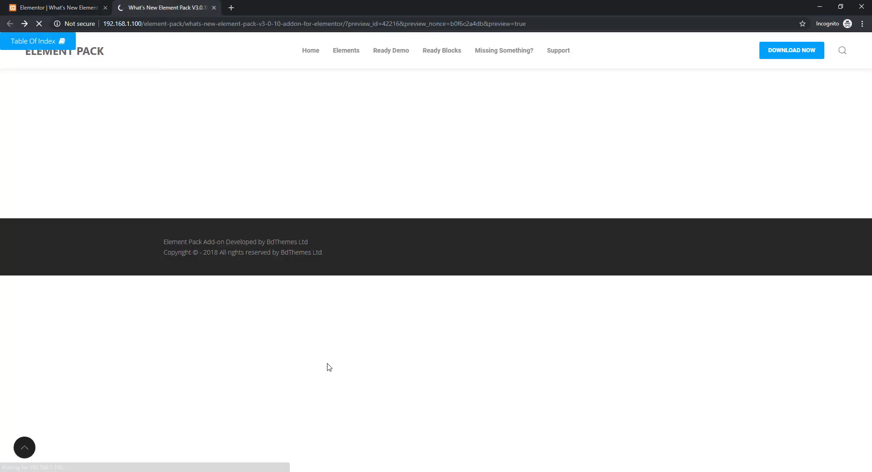
{"action": "left_click", "coordinate": [36, 42]}
{"action": "left_click", "coordinate": [63, 9]}
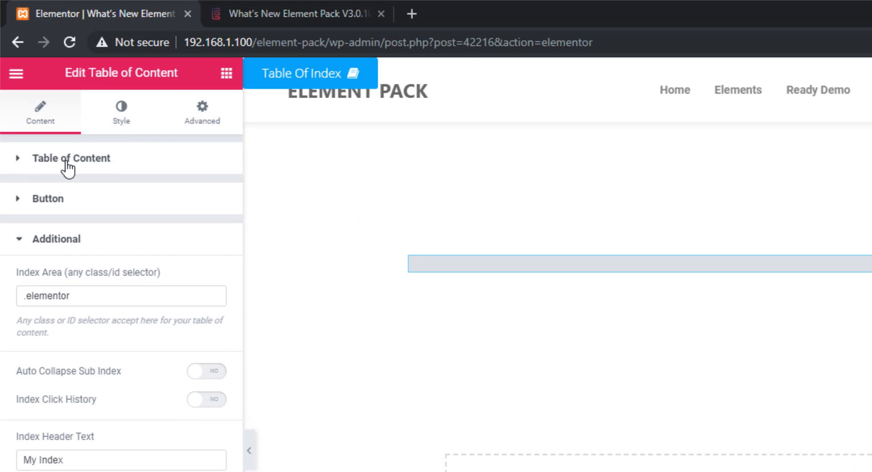
- Set the Table of Content widget's layout to Fixed
{"action": "left_click", "coordinate": [36, 92]}
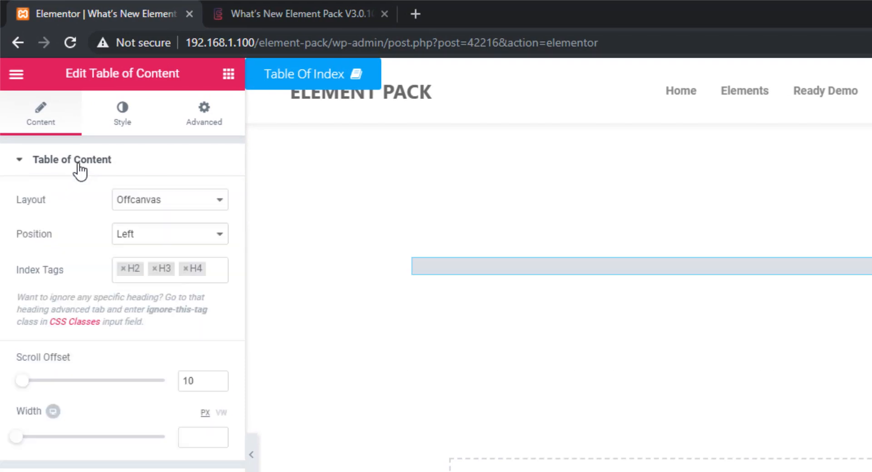
{"action": "left_click", "coordinate": [150, 210]}
{"action": "left_click", "coordinate": [148, 230]}
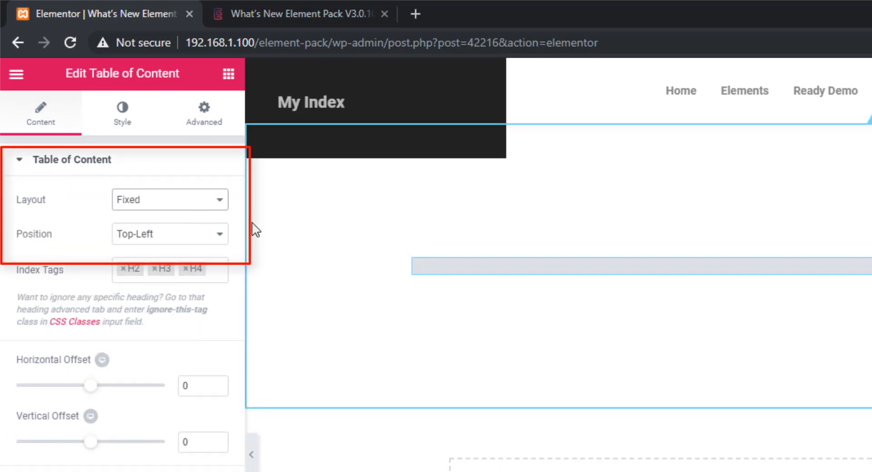
- Set the Table of Content widget's layout to Dropdown and check it on the page
{"action": "left_click", "coordinate": [171, 209]}
{"action": "left_click", "coordinate": [171, 242]}
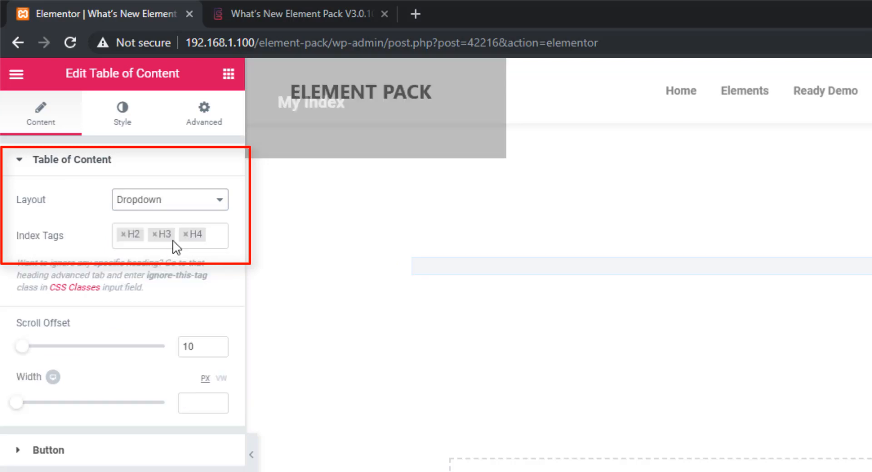
{"action": "mouse_move", "coordinate": [298, 75]}
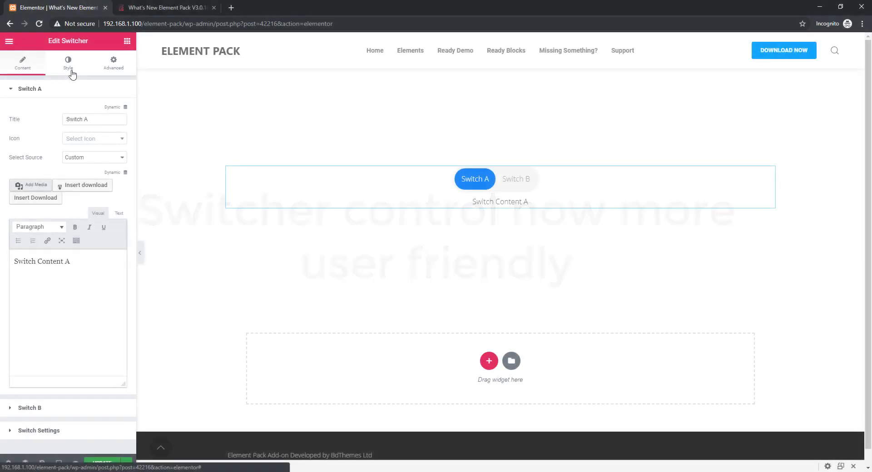
- Give the Switcher widget a yellow #ffc72f background in its style settings
{"action": "left_click", "coordinate": [100, 96]}
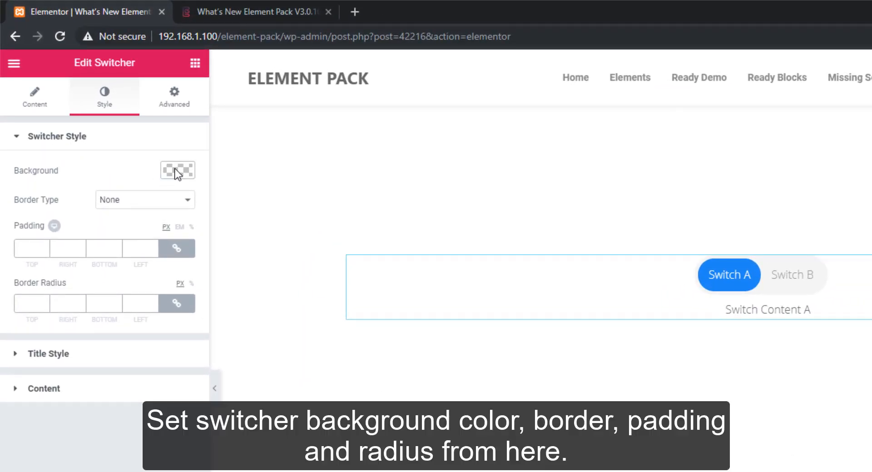
{"action": "left_click", "coordinate": [173, 175]}
{"action": "left_click", "coordinate": [90, 338]}
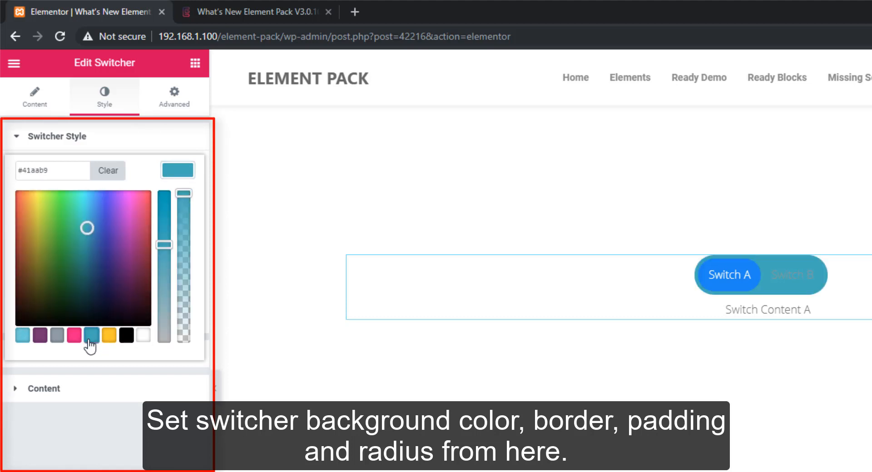
{"action": "left_click", "coordinate": [108, 336]}
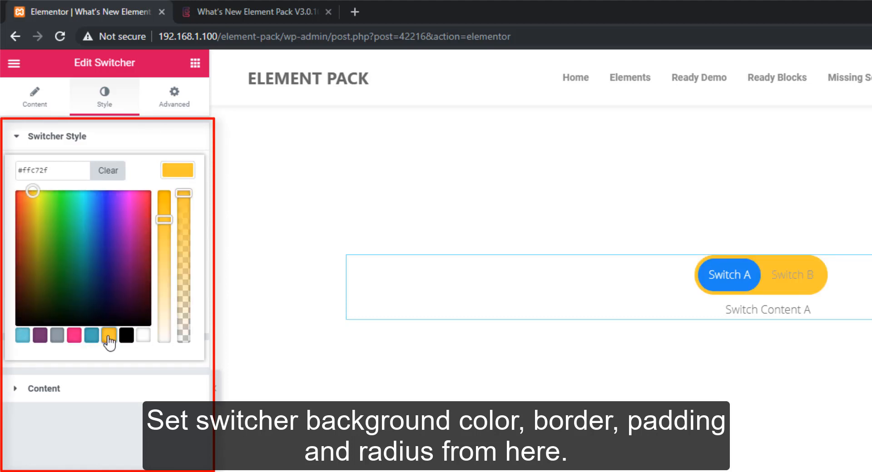
{"action": "left_click", "coordinate": [175, 176]}
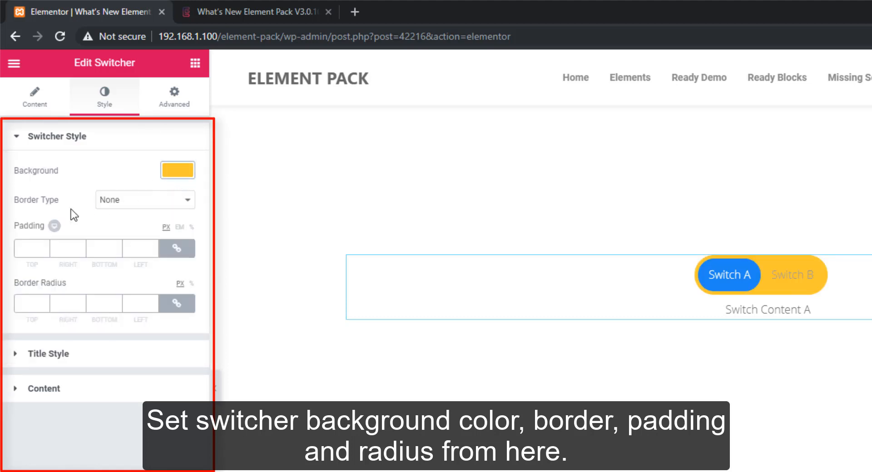
- Give the switcher a solid border 5 px wide on all sides in pink #f12184
{"action": "left_click", "coordinate": [126, 202]}
{"action": "left_click", "coordinate": [119, 227]}
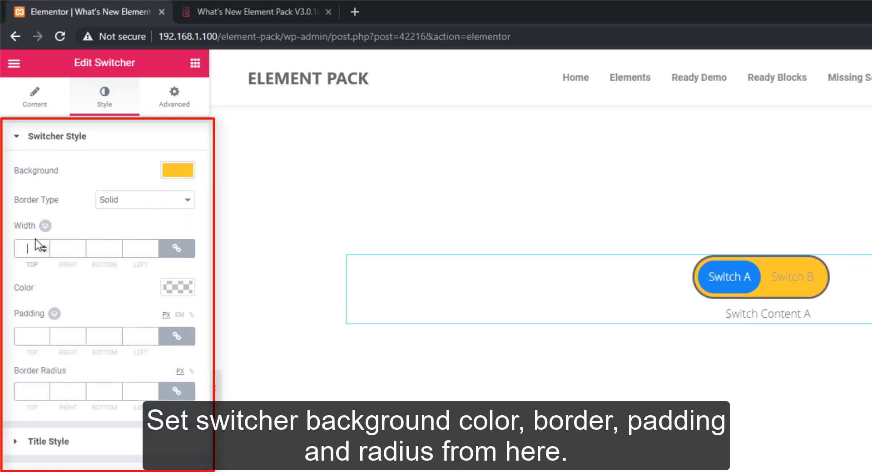
{"action": "type", "text": "5"}
{"action": "left_click", "coordinate": [176, 287]}
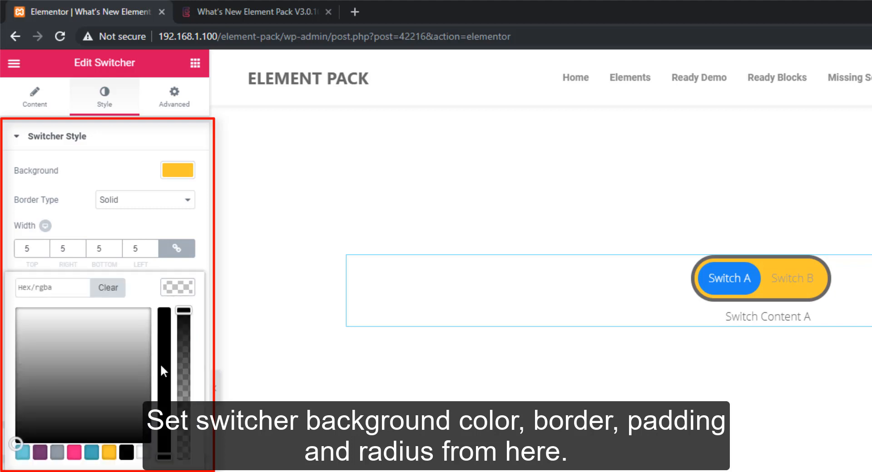
{"action": "left_click", "coordinate": [75, 452]}
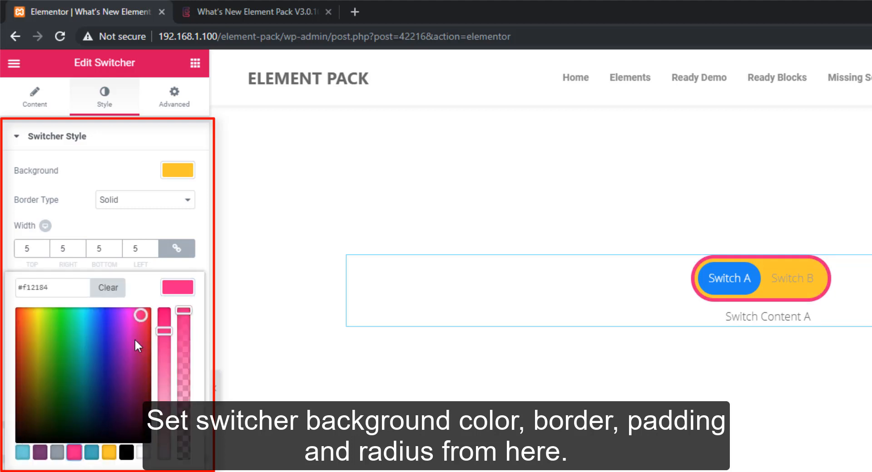
{"action": "left_click", "coordinate": [178, 290]}
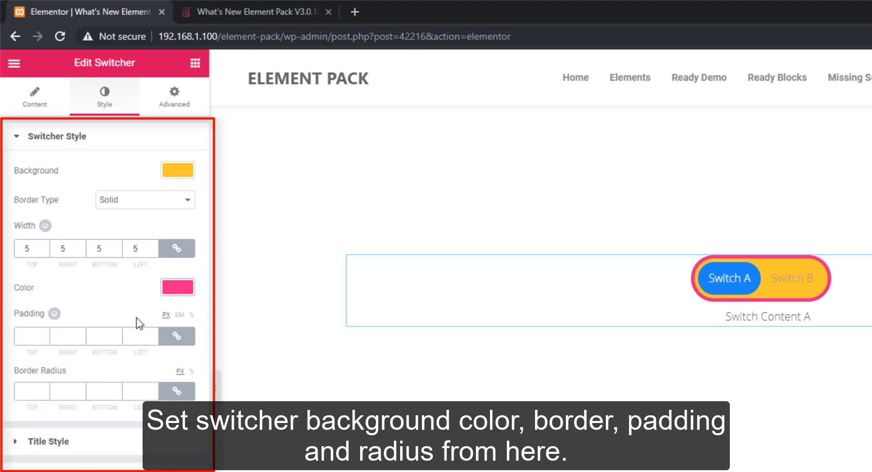
- Set the switcher's padding to 10 px on all sides and its border radius to 2 px
{"action": "left_click", "coordinate": [29, 336]}
{"action": "type", "text": "10"}
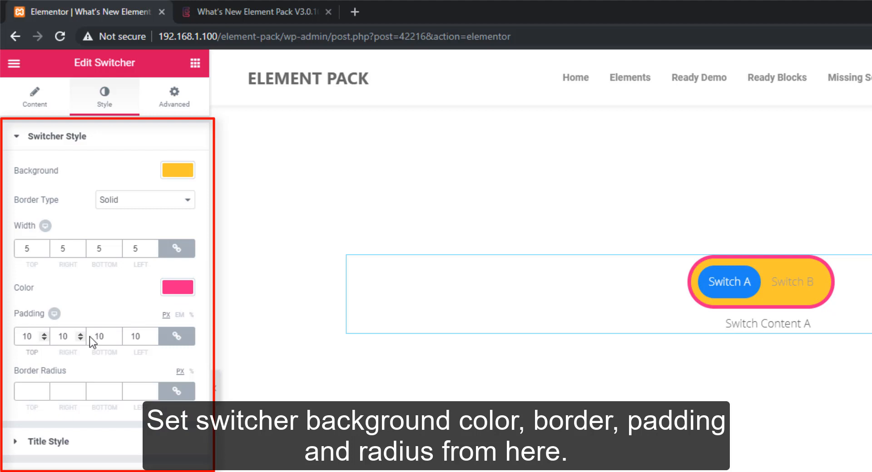
{"action": "left_click", "coordinate": [26, 393]}
{"action": "type", "text": "2"}
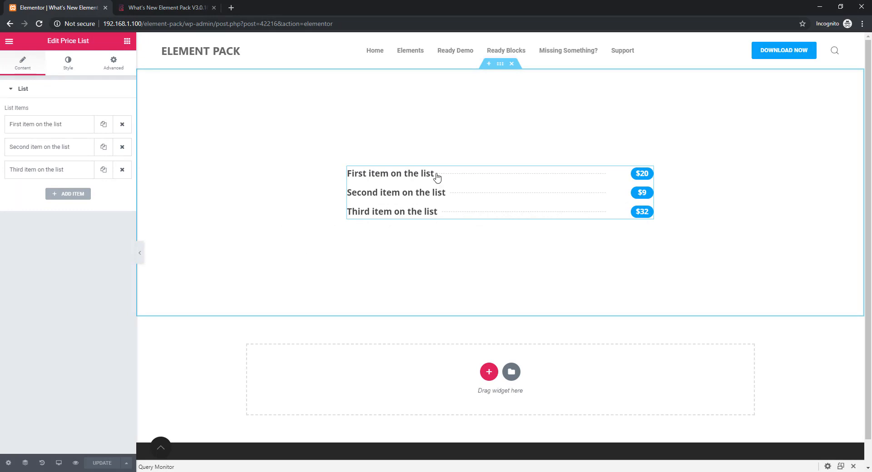
- Fill the first price list item's description with the "Aenean turpis tortor, malesuada quis erat non" filler paragraph and enlarge the description box
{"action": "left_click", "coordinate": [56, 128]}
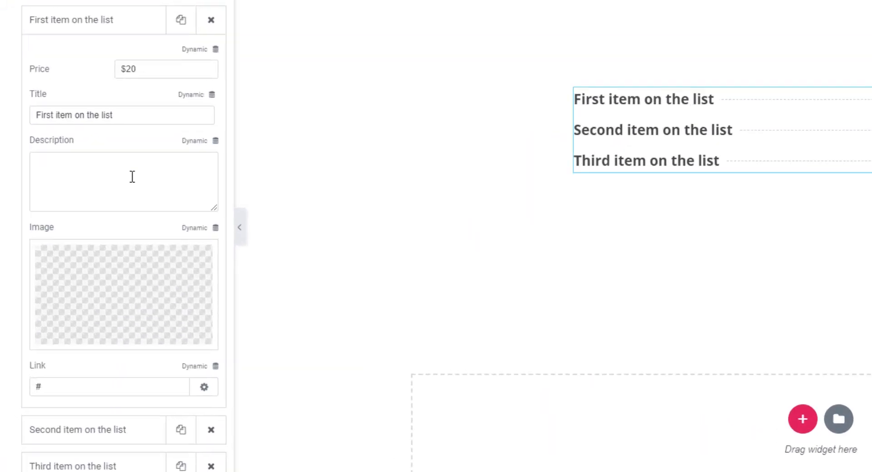
{"action": "left_click", "coordinate": [132, 176]}
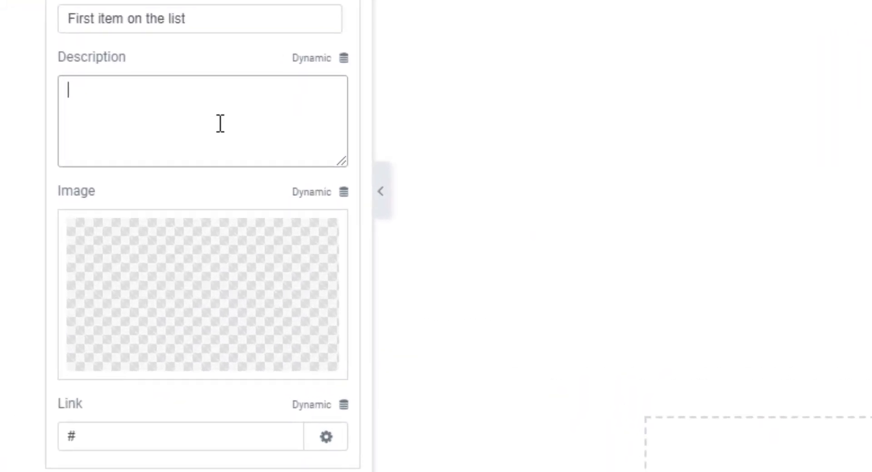
{"action": "type", "text": "Aenean turpis tortor, malesuada quis erat non, molestie feugiat lacus. Duis sollicitudin ac massa vitae lacinia. Suspendisse fermentum mattis risus at commodo."}
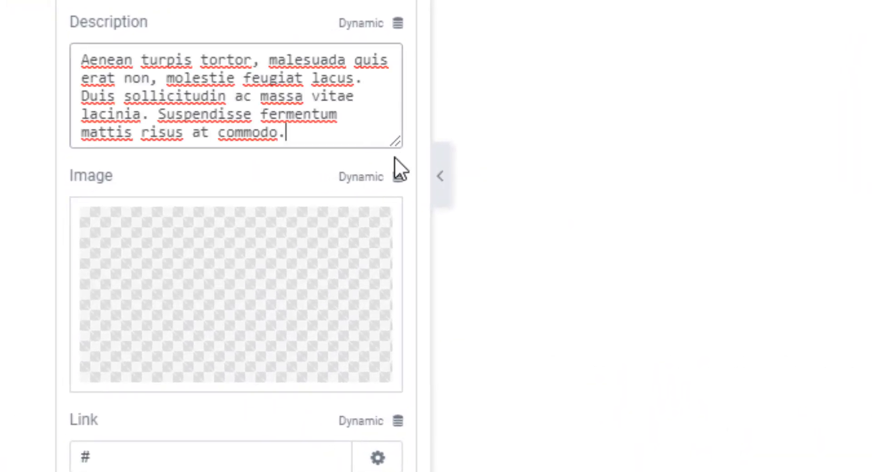
{"action": "left_click_drag", "start_coordinate": [395, 143], "coordinate": [395, 303]}
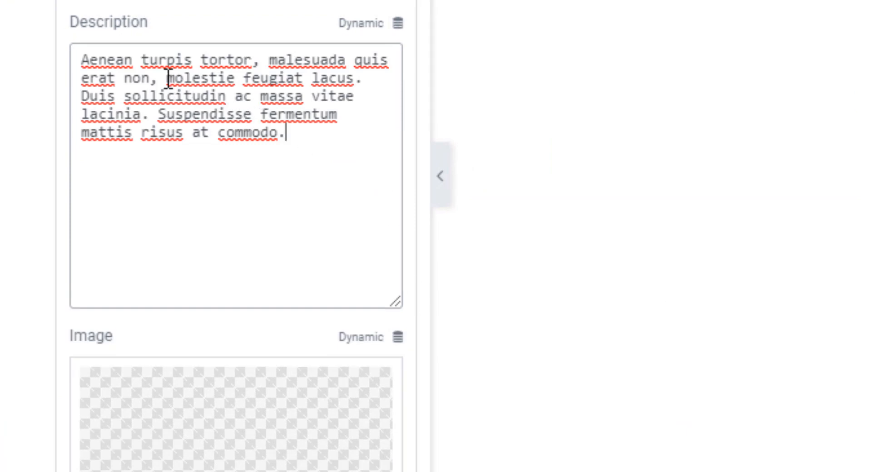
- Wrap "molestie feugiat" in the first price list item's description in an <a href="#"> link tag and preview the page
{"action": "type", "text": "<>"}
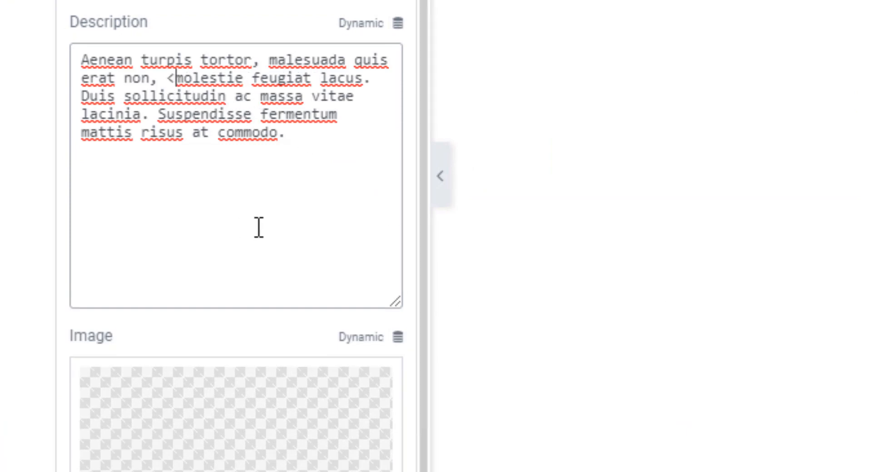
{"action": "type", "text": "a "}
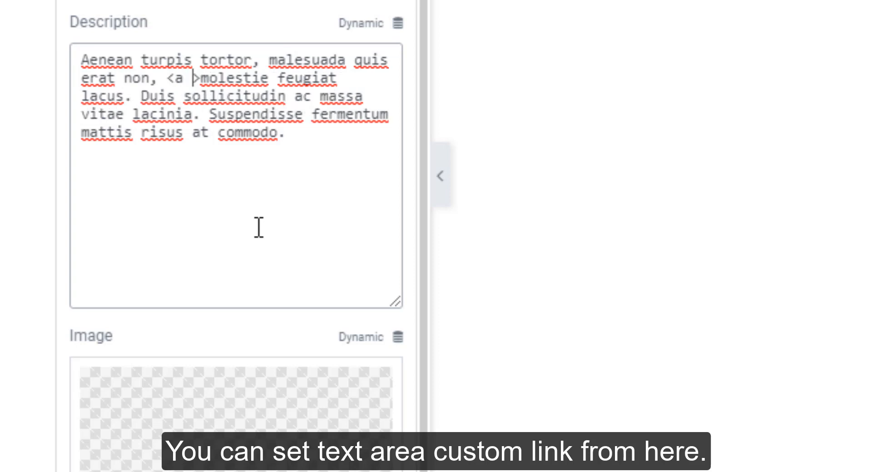
{"action": "type", "text": "href="}
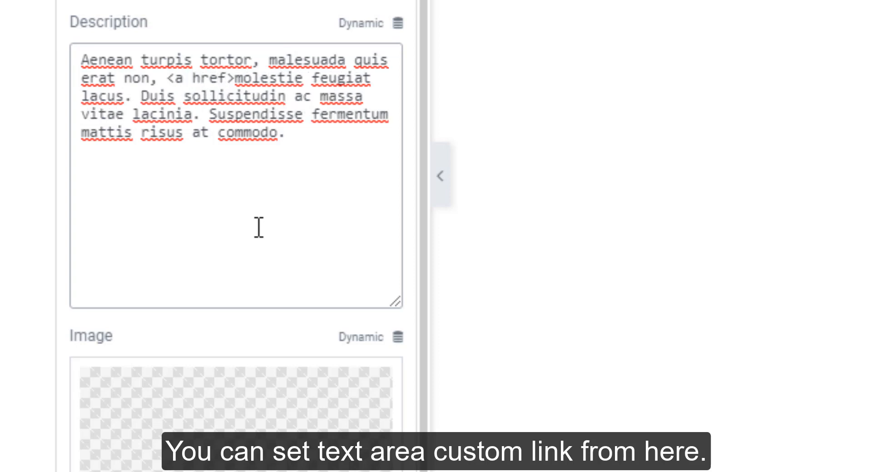
{"action": "type", "text": "\"\""}
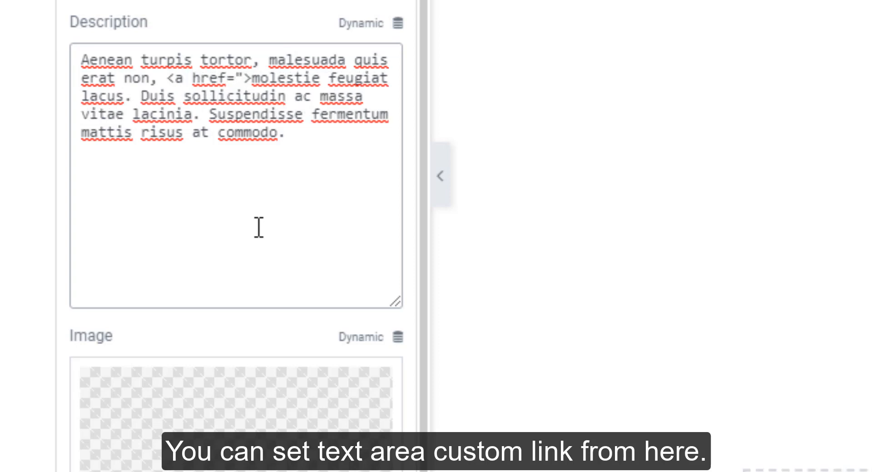
{"action": "type", "text": "#"}
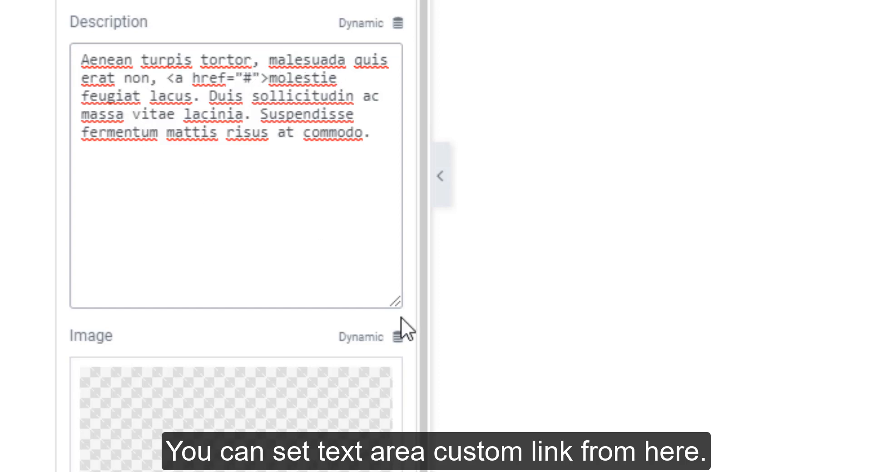
{"action": "type", "text": "<>"}
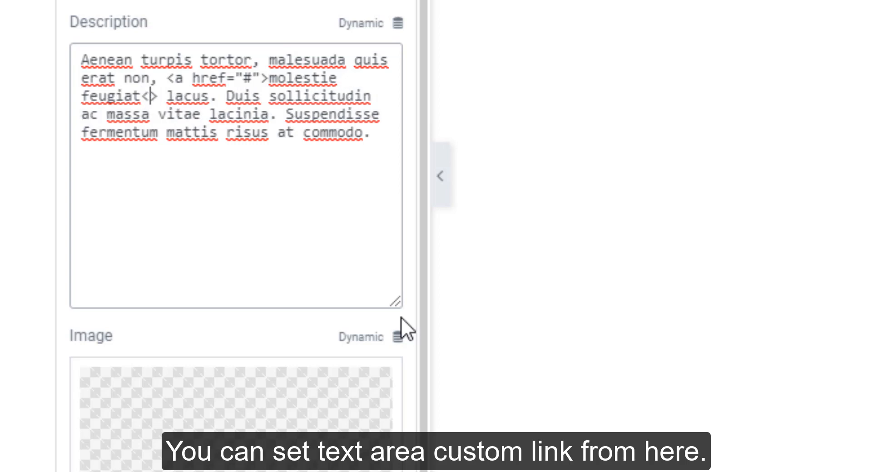
{"action": "type", "text": "/a"}
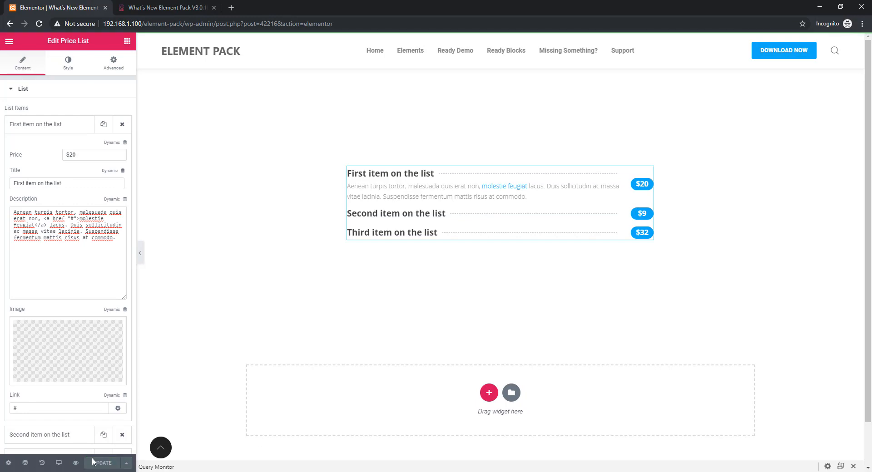
{"action": "left_click", "coordinate": [76, 463]}
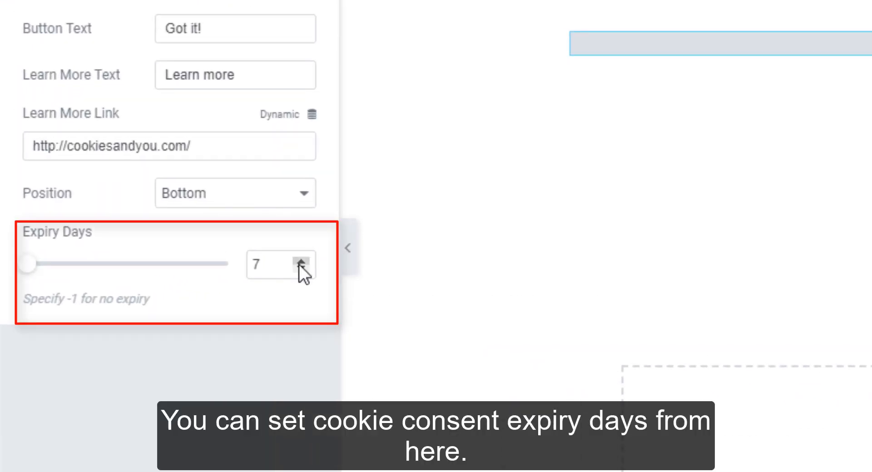
- Set the Cookie Consent widget's expiry days to 30
{"action": "left_click", "coordinate": [282, 265]}
{"action": "left_click_drag", "start_coordinate": [282, 265], "coordinate": [242, 258]}
{"action": "type", "text": "30"}
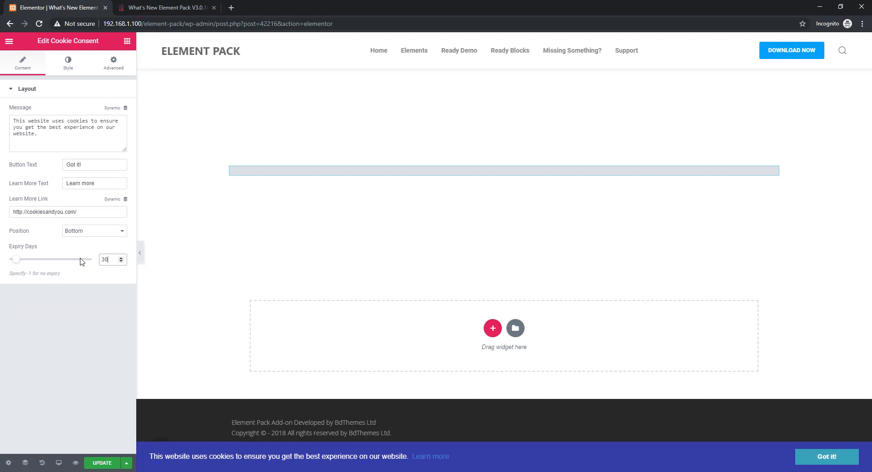
{"action": "left_click", "coordinate": [175, 7]}
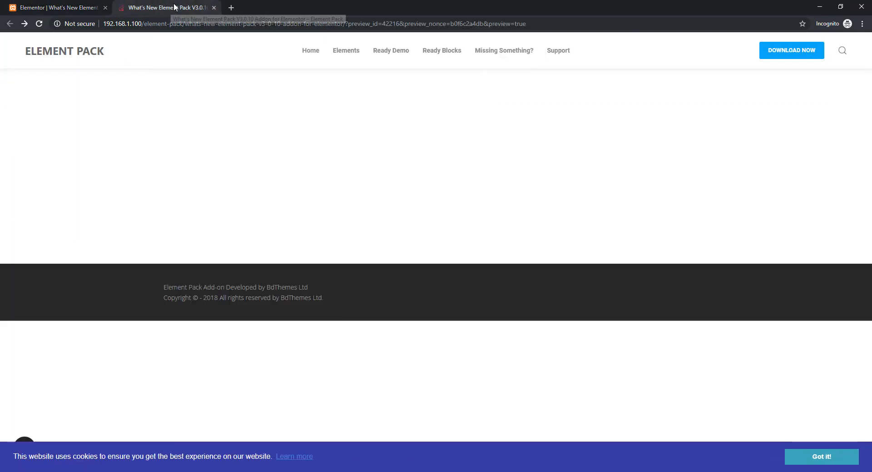
{"action": "right_click", "coordinate": [417, 237]}
{"action": "left_click", "coordinate": [445, 352]}
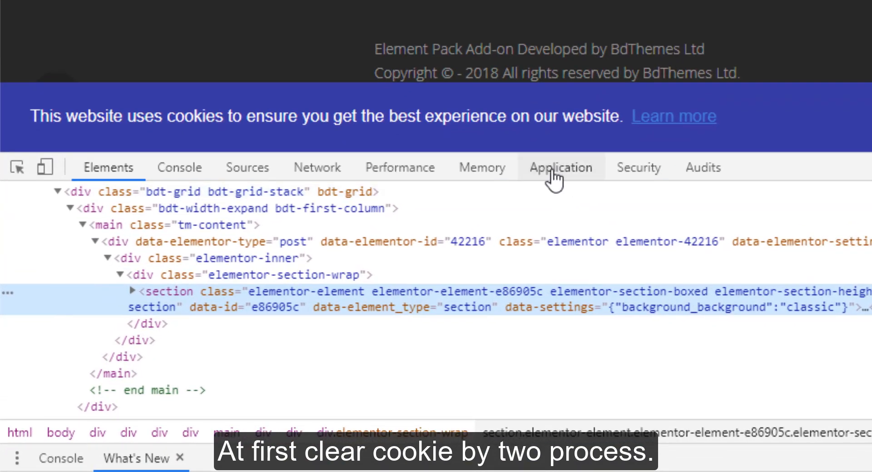
{"action": "left_click", "coordinate": [554, 177]}
{"action": "left_click", "coordinate": [69, 414]}
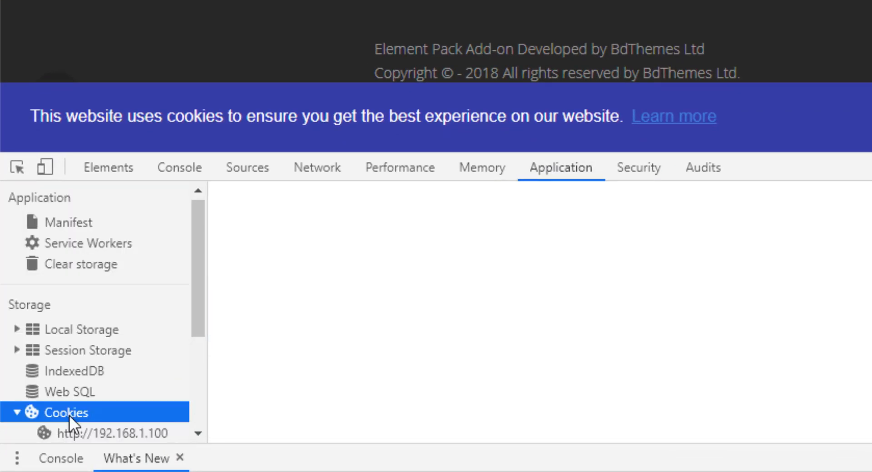
{"action": "left_click", "coordinate": [82, 432]}
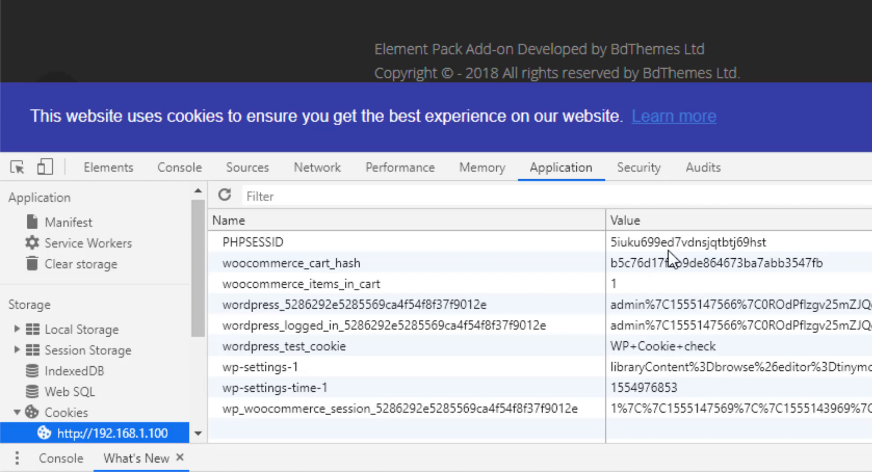
- Delete every cookie stored for the site, including wordpress_test_cookie, wp-settings-1 and PHPSESSID
{"action": "left_click", "coordinate": [520, 338]}
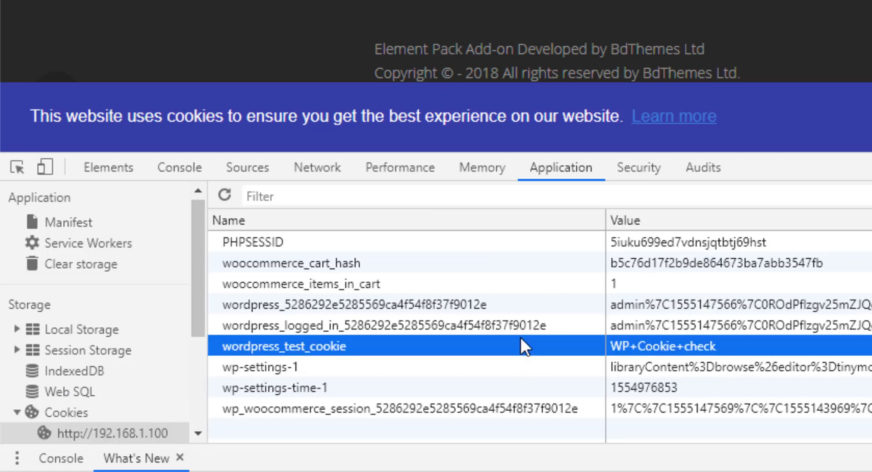
{"action": "key", "text": "ctrl+a"}
{"action": "key", "text": "Delete"}
{"action": "key", "text": "Delete"}
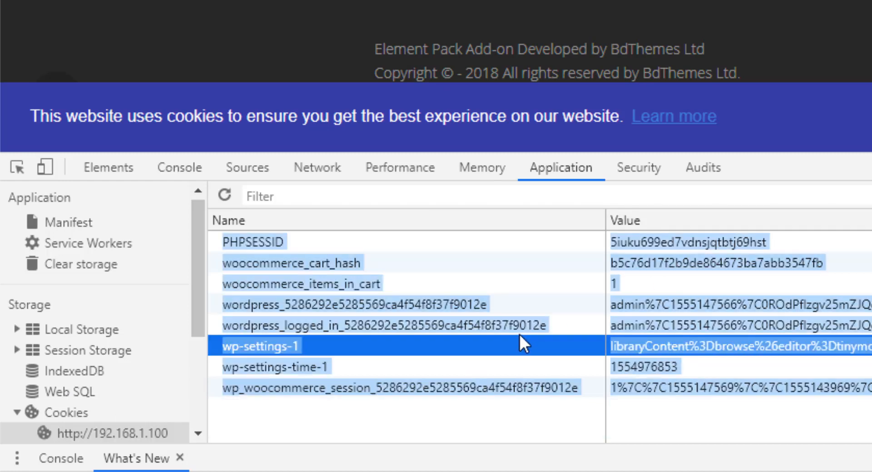
{"action": "left_click", "coordinate": [491, 245]}
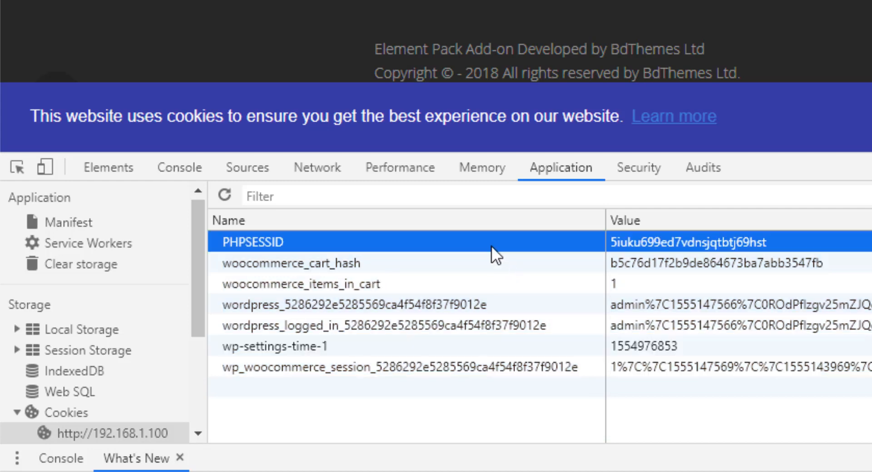
{"action": "key", "text": "Delete"}
{"action": "key", "text": "Delete"}
{"action": "key", "text": "Delete"}
{"action": "key", "text": "Delete"}
{"action": "key", "text": "Delete"}
{"action": "key", "text": "Delete"}
{"action": "key", "text": "Delete"}
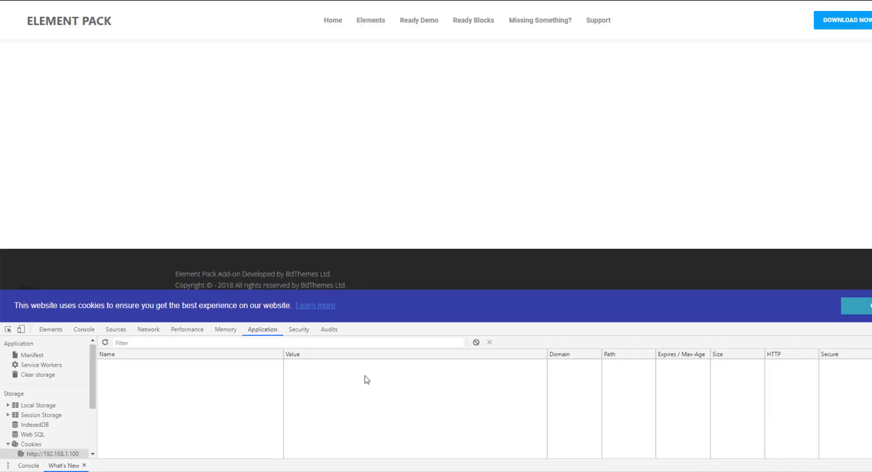
- View the browser's Clear browsing data options as an alternative, and close the developer tools on the preview page
{"action": "left_click", "coordinate": [861, 23]}
{"action": "mouse_move", "coordinate": [824, 169]}
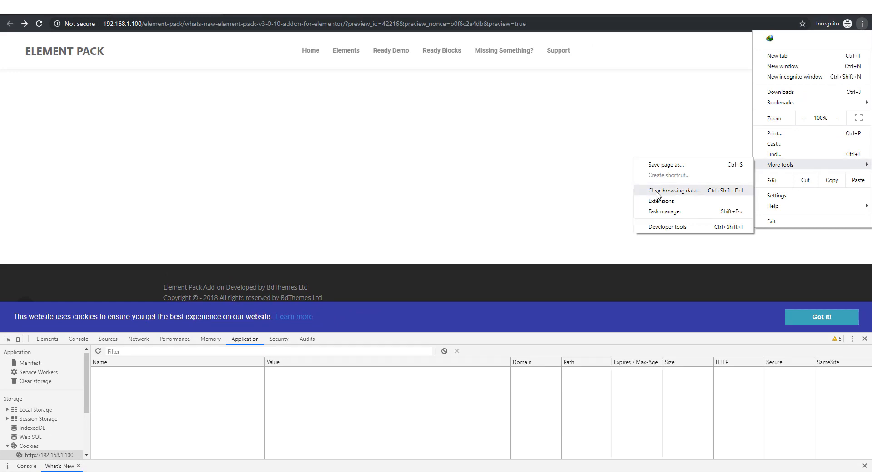
{"action": "left_click", "coordinate": [688, 193]}
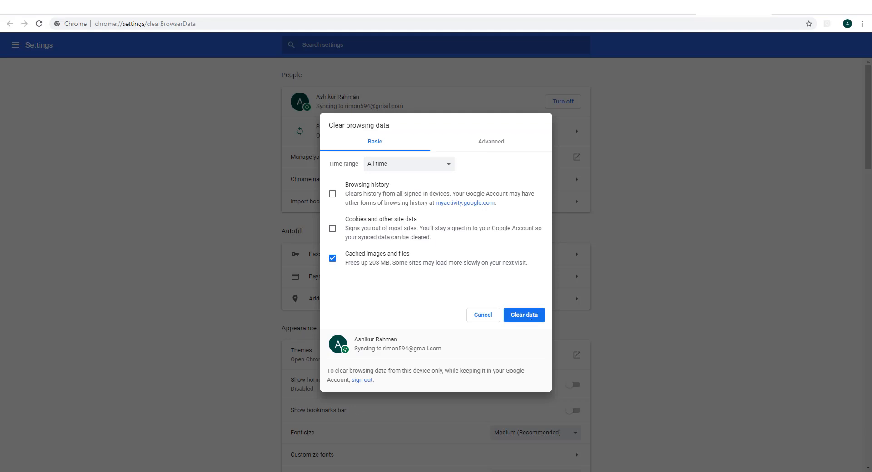
{"action": "mouse_move", "coordinate": [239, 459]}
{"action": "left_click", "coordinate": [255, 446]}
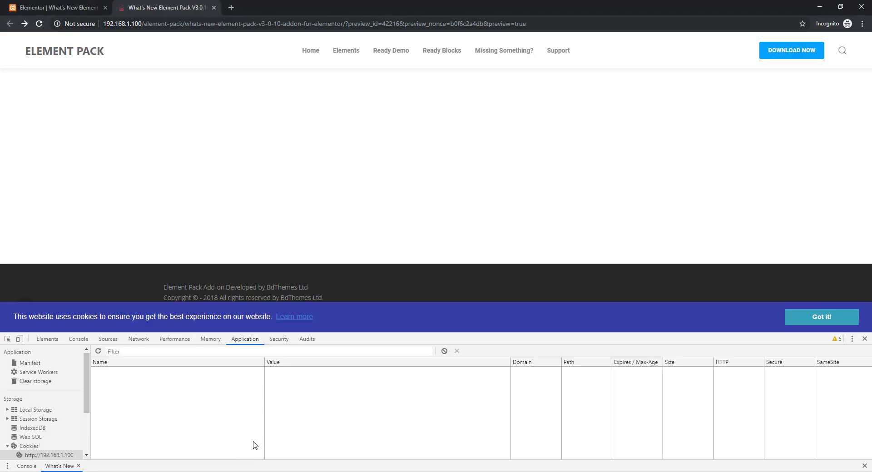
{"action": "left_click", "coordinate": [865, 339]}
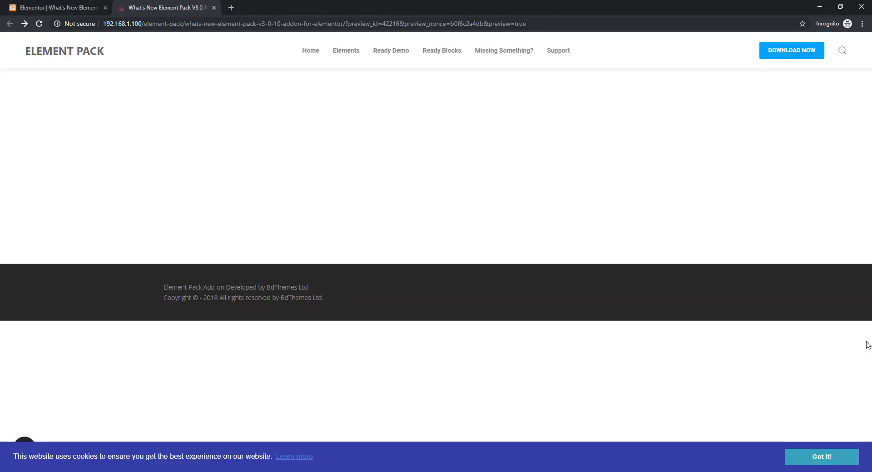
- Update the page in the editor and test the cookie notice in the preview by accepting it and reloading
{"action": "left_click", "coordinate": [73, 9]}
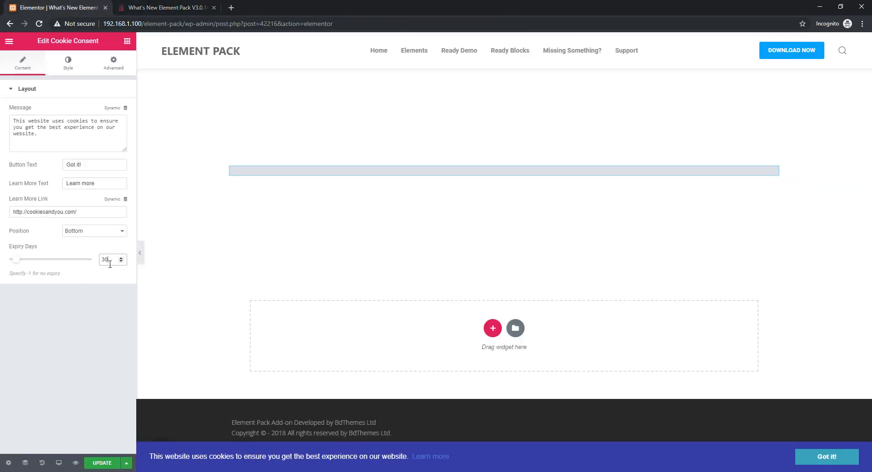
{"action": "left_click", "coordinate": [103, 464]}
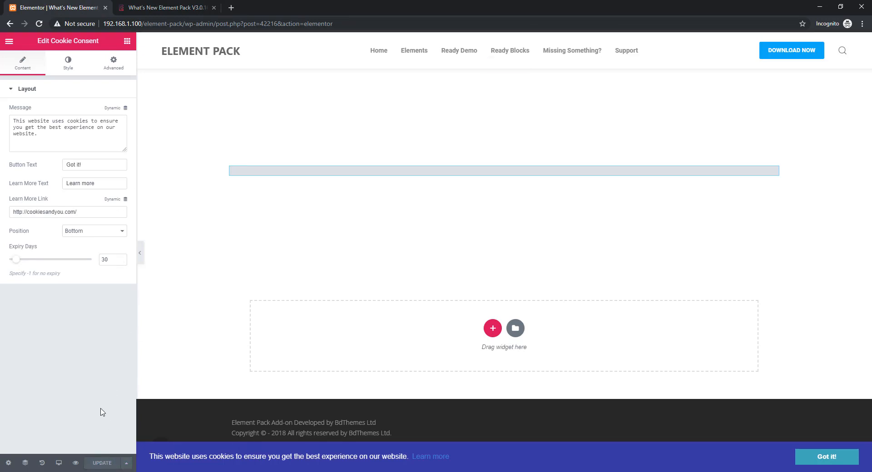
{"action": "left_click", "coordinate": [75, 464]}
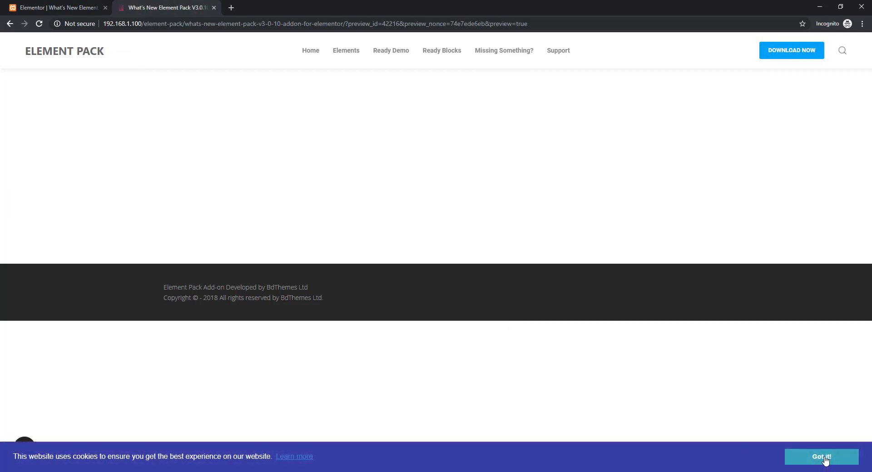
{"action": "left_click", "coordinate": [825, 460]}
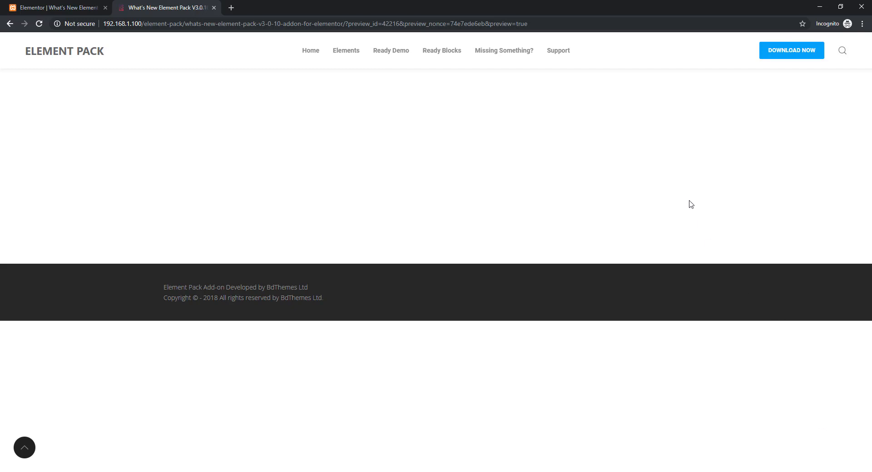
{"action": "key", "text": "F5"}
- Set the Cookie Consent widget's expiry days to -1 for no expiry
{"action": "left_click", "coordinate": [54, 10]}
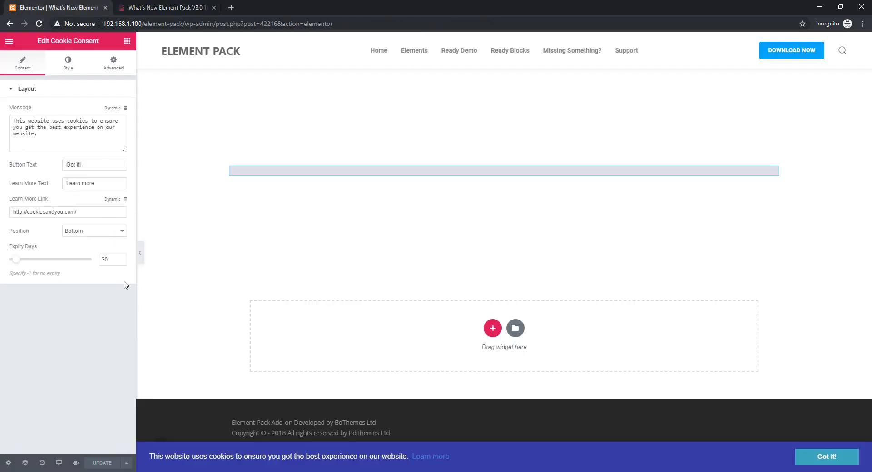
{"action": "left_click_drag", "start_coordinate": [110, 260], "coordinate": [94, 262]}
{"action": "type", "text": "-1"}
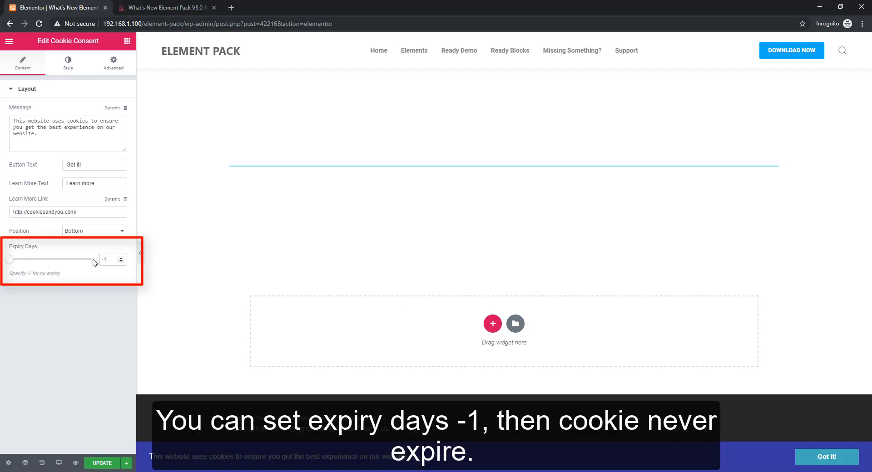
- Inspect the preview page and bring up its stored cookies in the developer tools again
{"action": "left_click", "coordinate": [166, 8]}
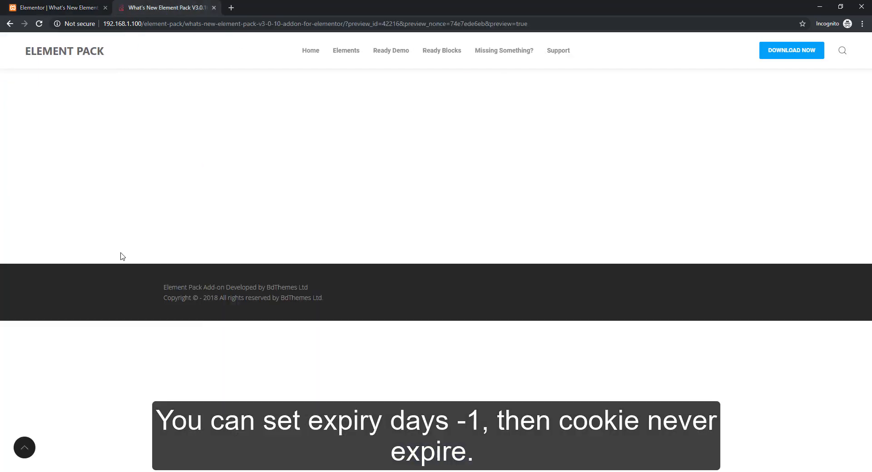
{"action": "right_click", "coordinate": [301, 222]}
{"action": "left_click", "coordinate": [338, 340]}
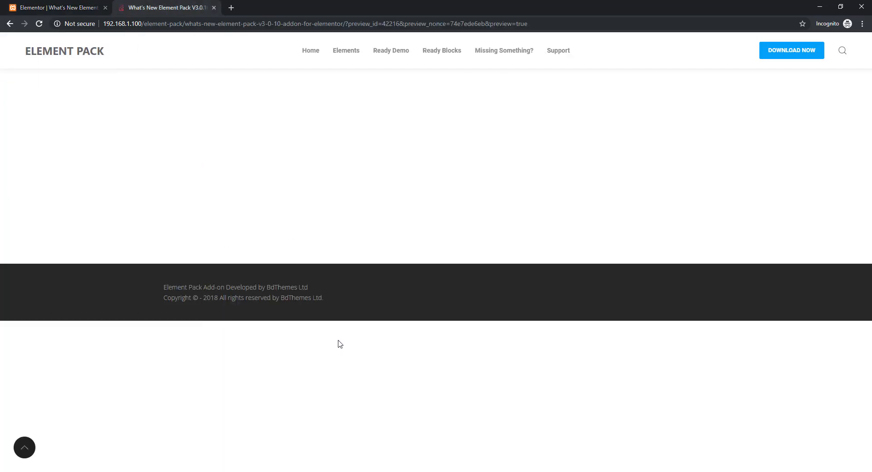
{"action": "right_click", "coordinate": [368, 238]}
{"action": "left_click", "coordinate": [388, 354]}
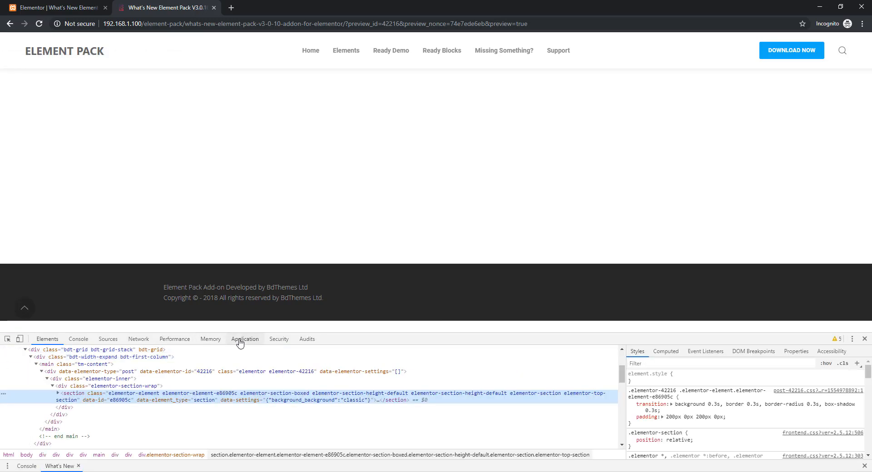
{"action": "left_click", "coordinate": [241, 341]}
- Delete all of the site's cookies starting from element_pack_cookie_widget, and close the developer tools
{"action": "left_click", "coordinate": [146, 371]}
{"action": "key", "text": "Delete"}
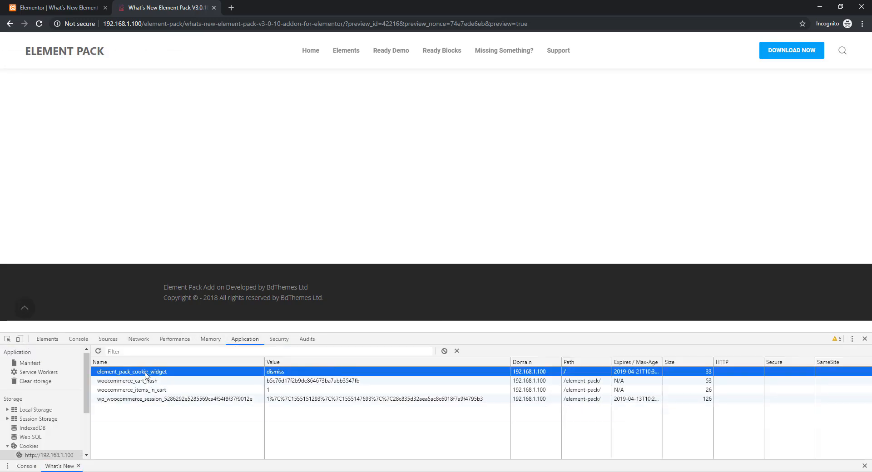
{"action": "key", "text": "Delete"}
{"action": "key", "text": "Delete"}
{"action": "key", "text": "Delete"}
{"action": "key", "text": "Delete"}
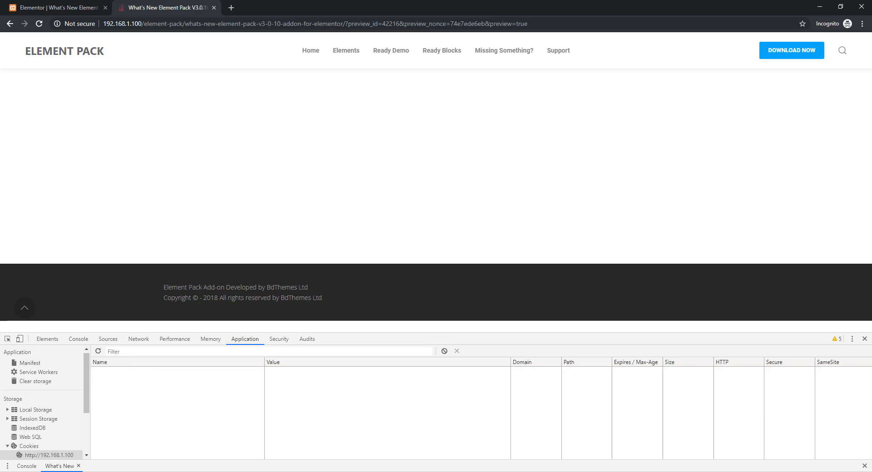
{"action": "left_click", "coordinate": [864, 339]}
- Update the page with the no-expiry cookie setting and check the cookie notice on the preview page
{"action": "left_click", "coordinate": [85, 7]}
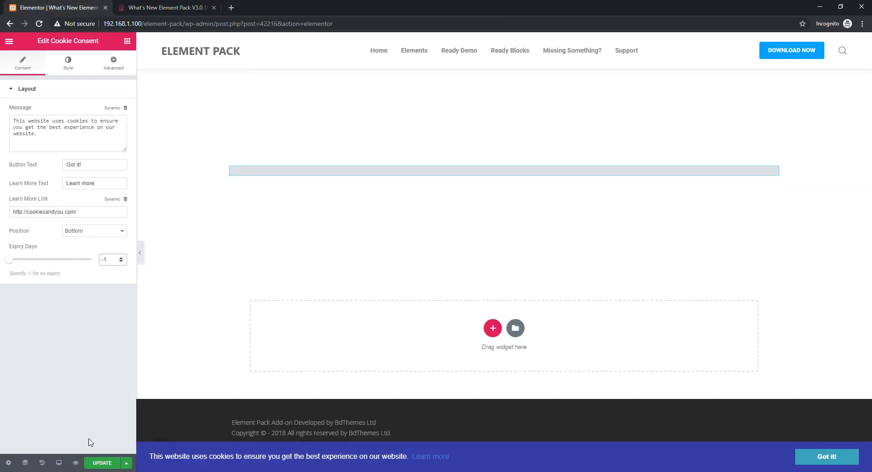
{"action": "left_click", "coordinate": [100, 464]}
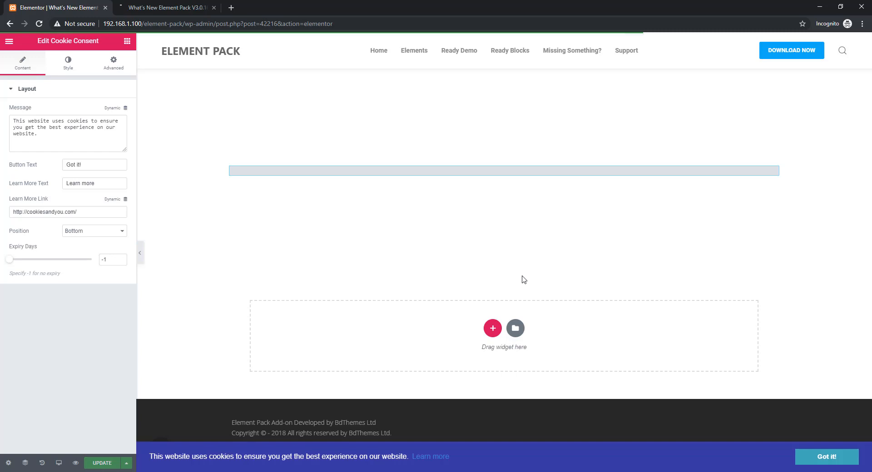
{"action": "left_click", "coordinate": [171, 6]}
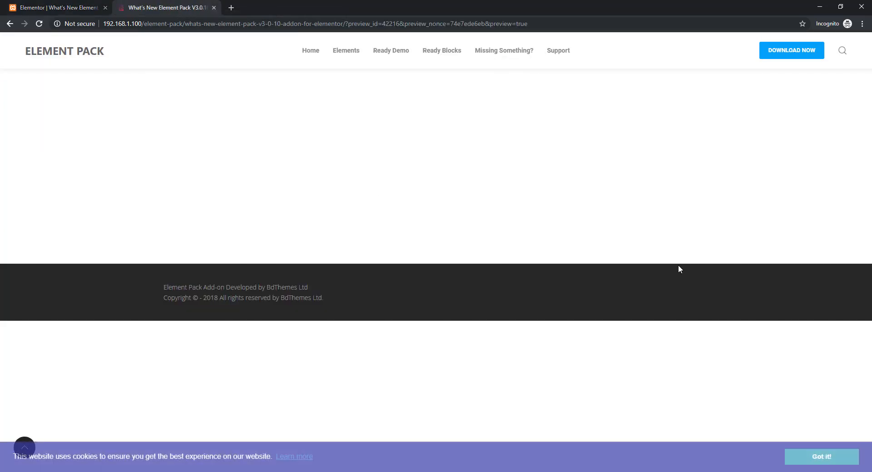
- Accept the cookie notice on the preview page and return to the editor to review the Cookie Consent widget's expiry hint
{"action": "left_click", "coordinate": [822, 457]}
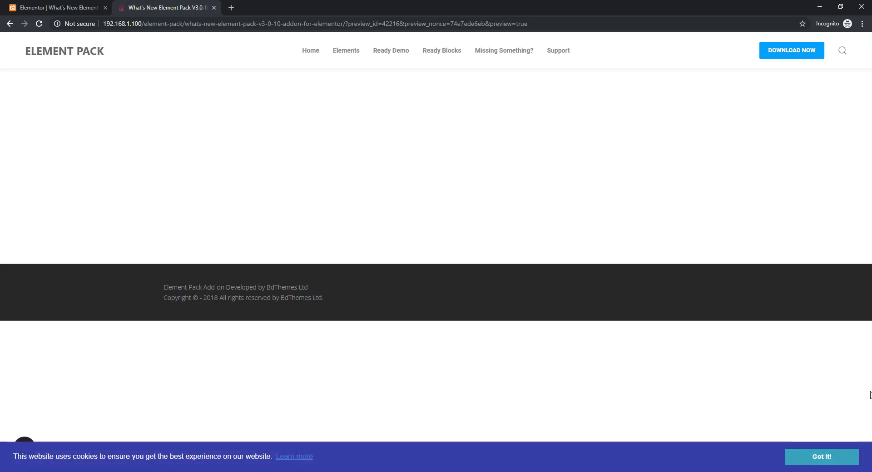
{"action": "left_click", "coordinate": [71, 7]}
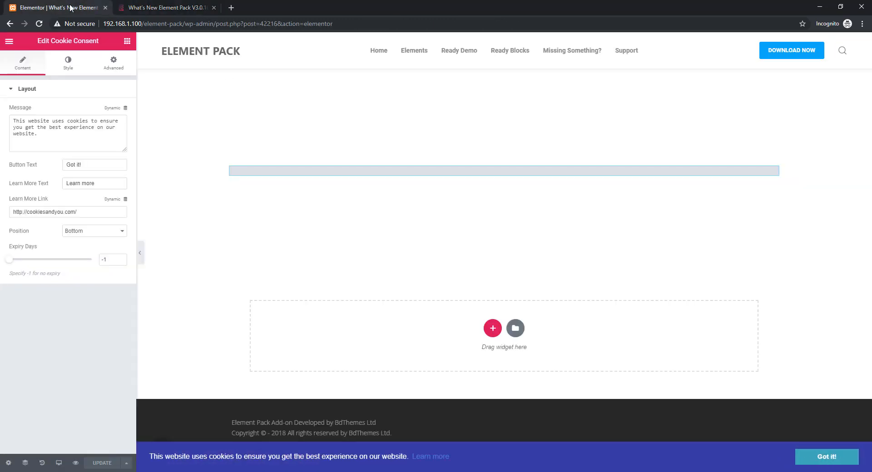
{"action": "triple_click", "coordinate": [13, 274]}
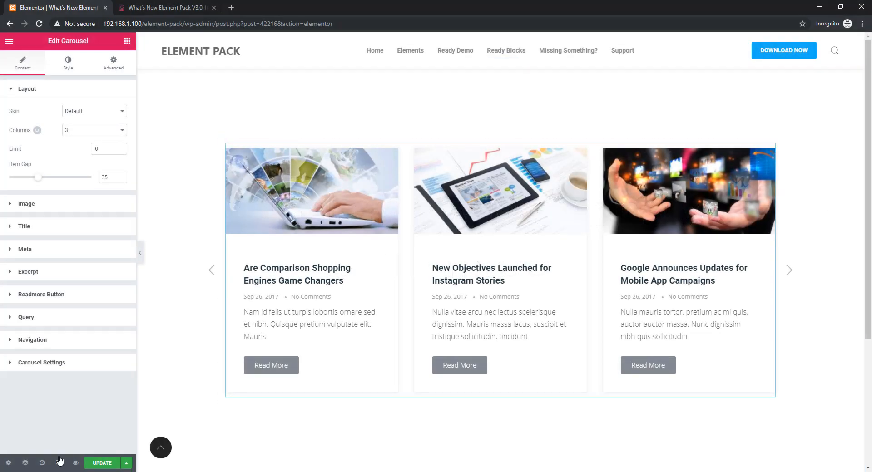
- Switch the Carousel widget to the tablet preview and turn off Hide Arrow on Mobile in its navigation settings
{"action": "left_click", "coordinate": [56, 461]}
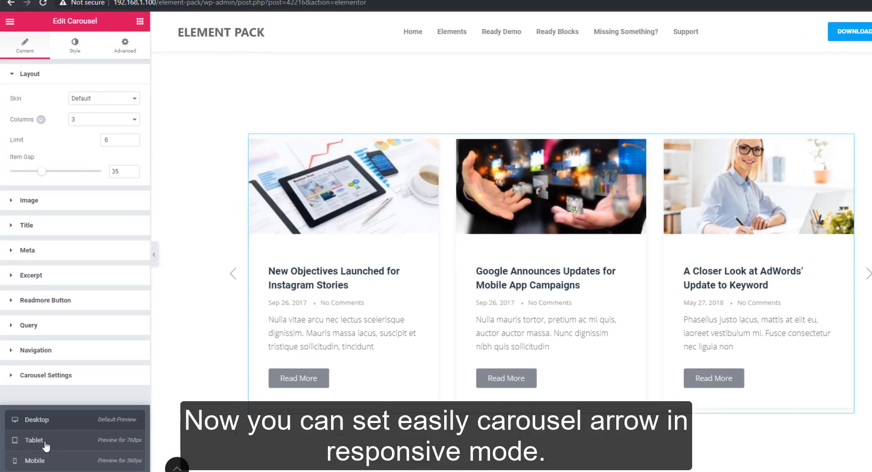
{"action": "left_click", "coordinate": [33, 421]}
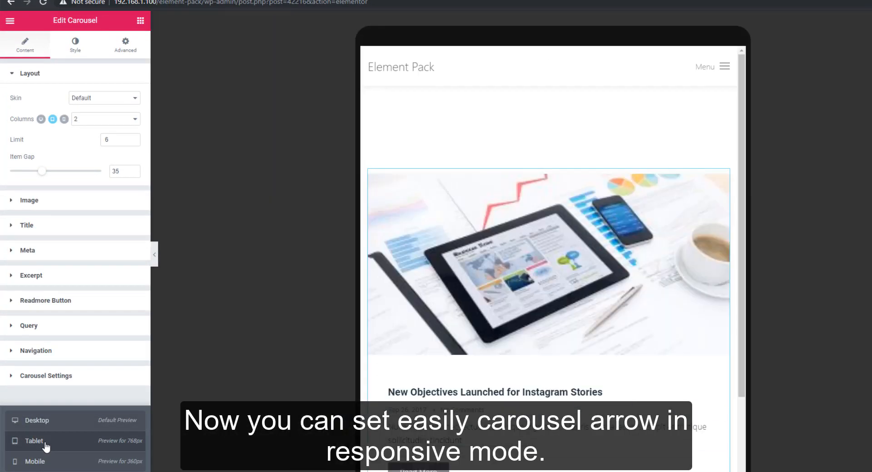
{"action": "left_click", "coordinate": [65, 471]}
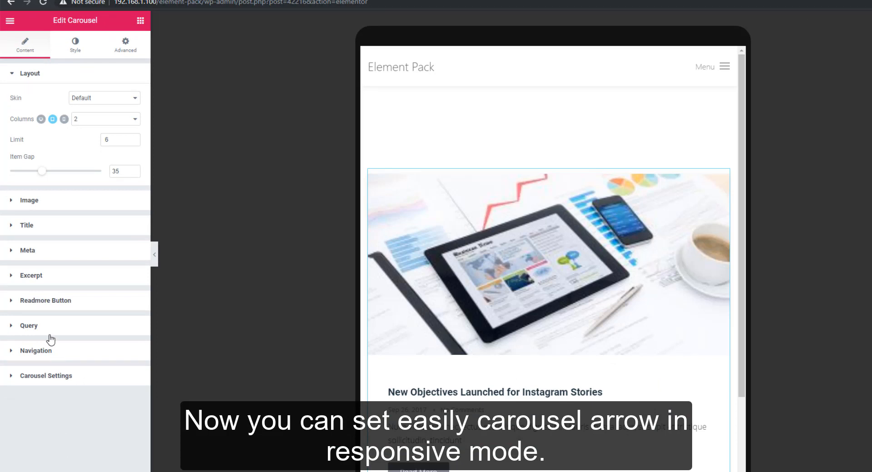
{"action": "left_click", "coordinate": [43, 352]}
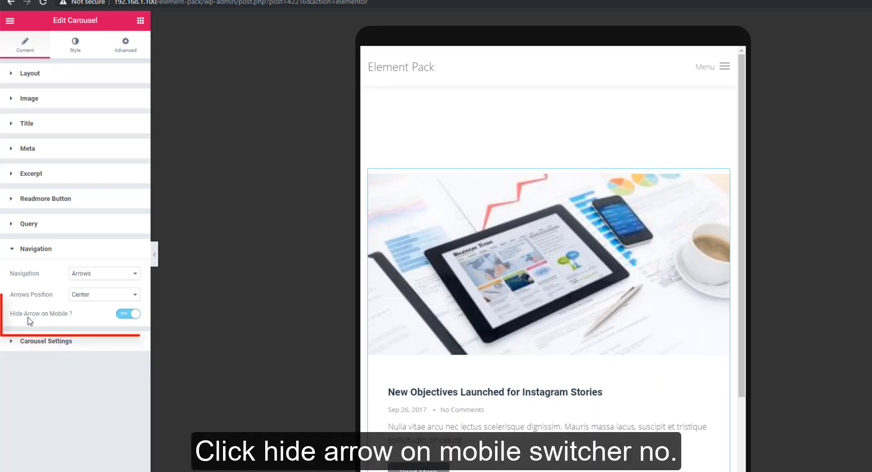
{"action": "left_click", "coordinate": [124, 317]}
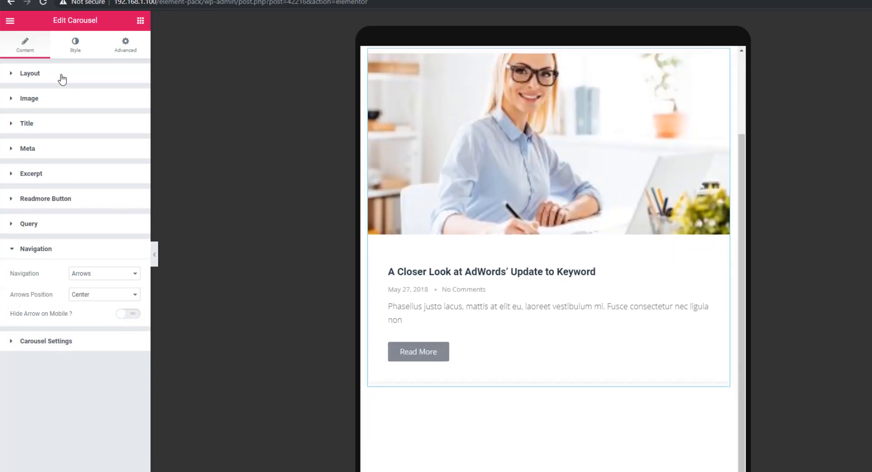
- Set the carousel navigation arrows' horizontal offset to -9 for tablet
{"action": "left_click", "coordinate": [72, 50]}
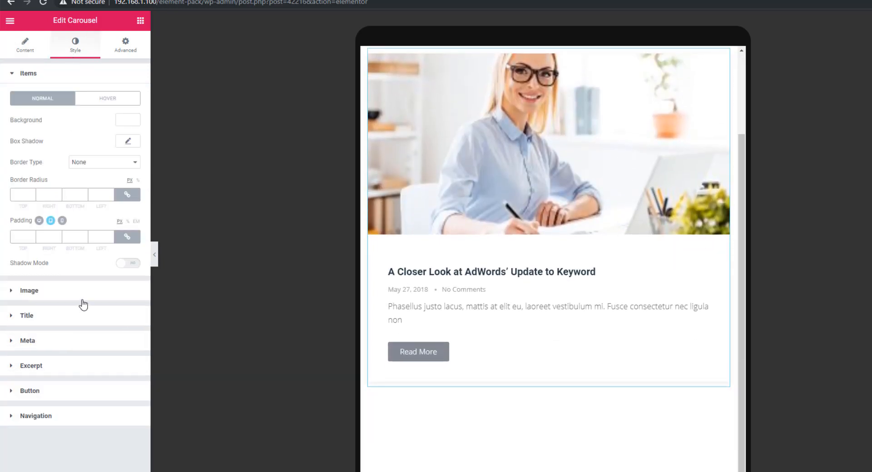
{"action": "left_click", "coordinate": [45, 417]}
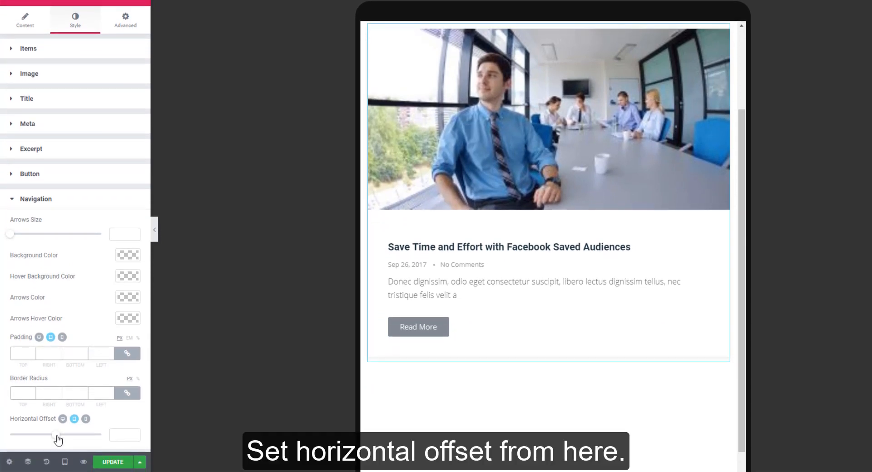
{"action": "left_click_drag", "start_coordinate": [56, 439], "coordinate": [57, 434]}
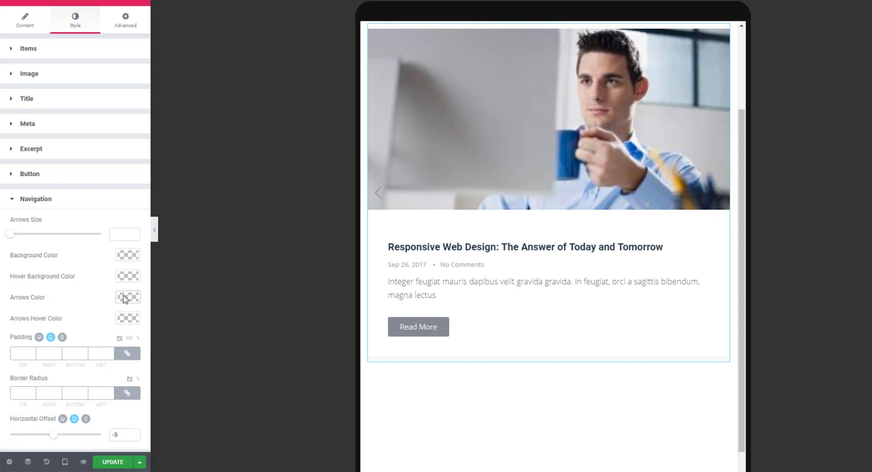
- Color the carousel arrows pink from the preset swatches and set the arrows size to 59
{"action": "left_click", "coordinate": [125, 299]}
{"action": "left_click", "coordinate": [53, 416]}
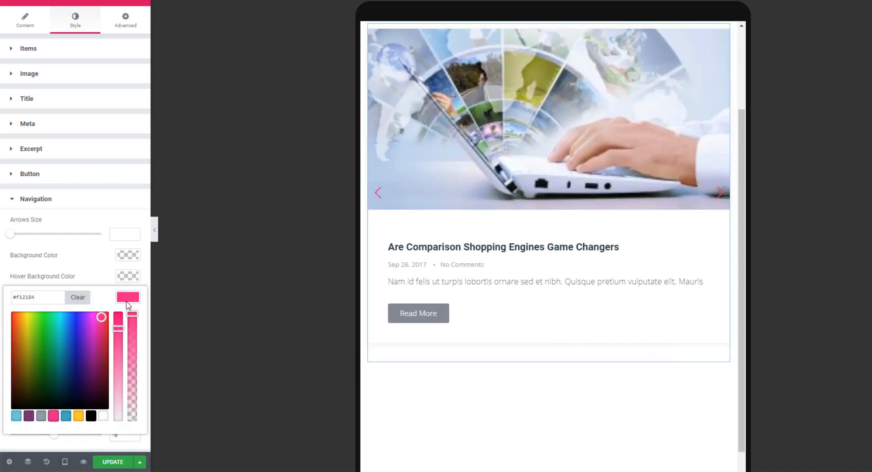
{"action": "left_click", "coordinate": [127, 302]}
{"action": "left_click_drag", "start_coordinate": [10, 234], "coordinate": [54, 239]}
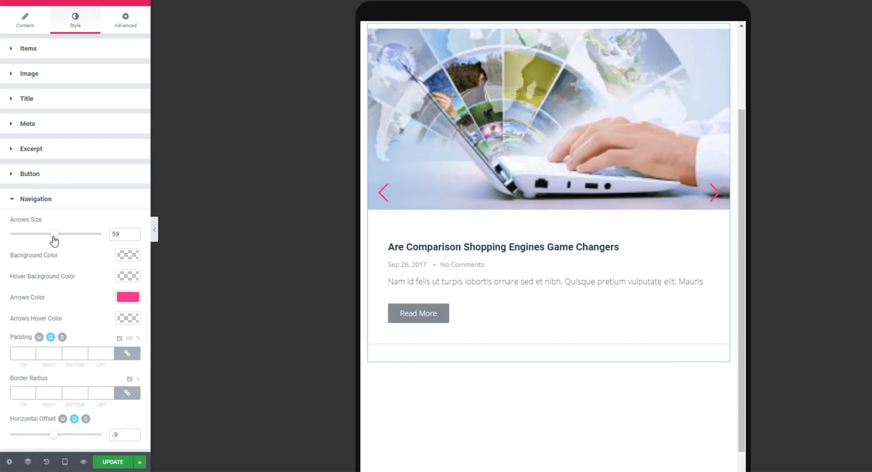
- Fine-tune the arrows' tablet horizontal offset, switch to the mobile preview and lower the horizontal offset there too
{"action": "left_click_drag", "start_coordinate": [54, 435], "coordinate": [56, 435]}
{"action": "left_click", "coordinate": [66, 463]}
{"action": "left_click", "coordinate": [42, 439]}
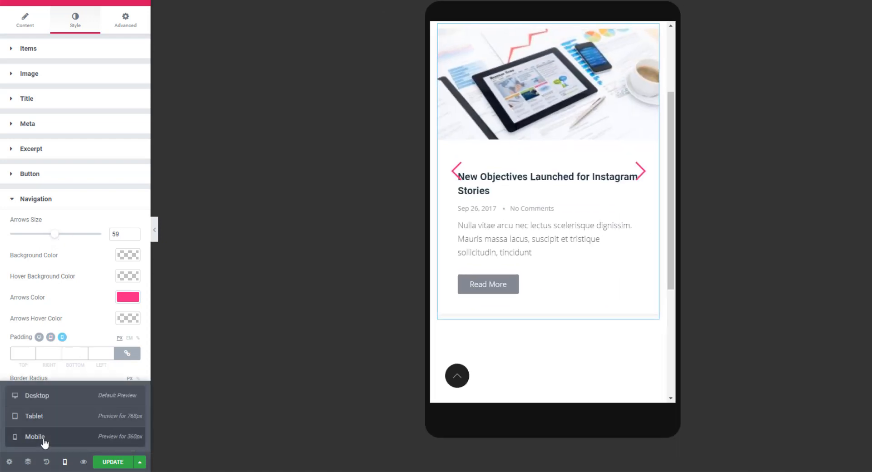
{"action": "left_click", "coordinate": [65, 463]}
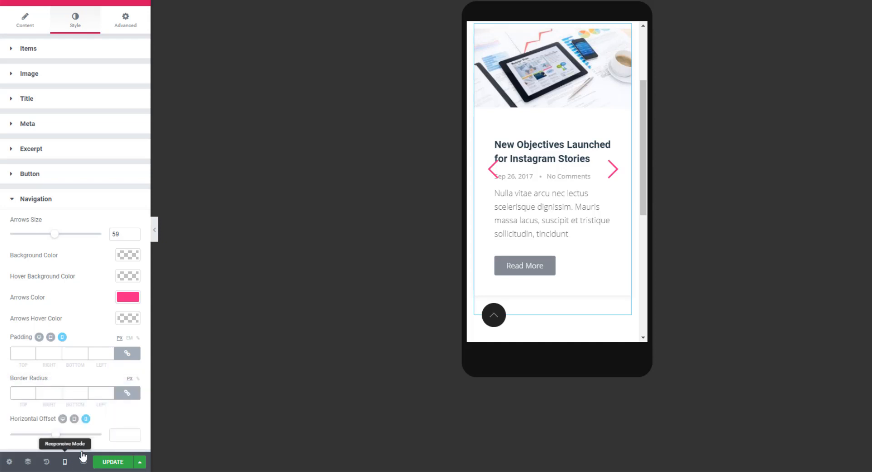
{"action": "left_click_drag", "start_coordinate": [57, 435], "coordinate": [48, 435]}
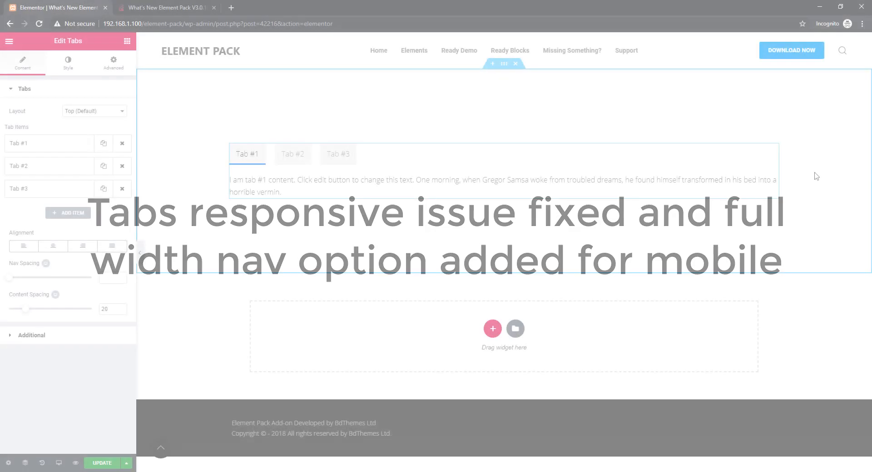
- Open the Tabs widget's additional settings and switch the page to the mobile preview
{"action": "left_click", "coordinate": [38, 338]}
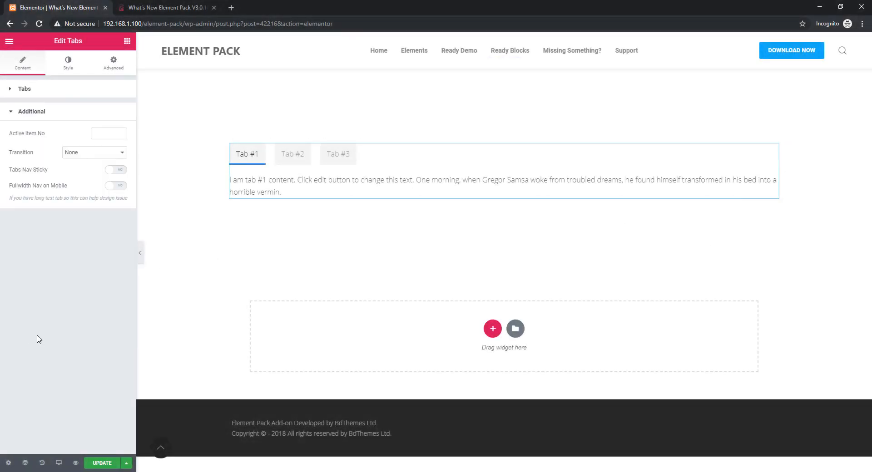
{"action": "left_click", "coordinate": [59, 463]}
{"action": "left_click", "coordinate": [57, 443]}
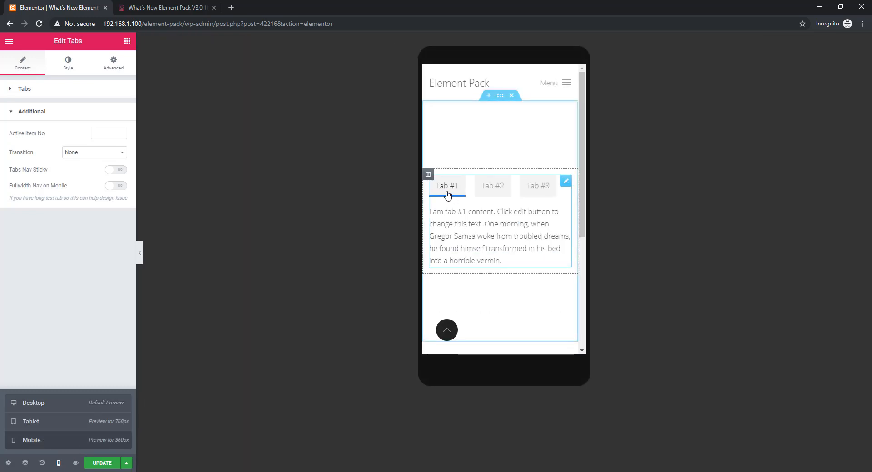
- Change the first tab's title to "Lorem ipsum dolor sit amet, consectetur adipiscing elit." and check the result in the mobile preview
{"action": "left_click", "coordinate": [25, 89]}
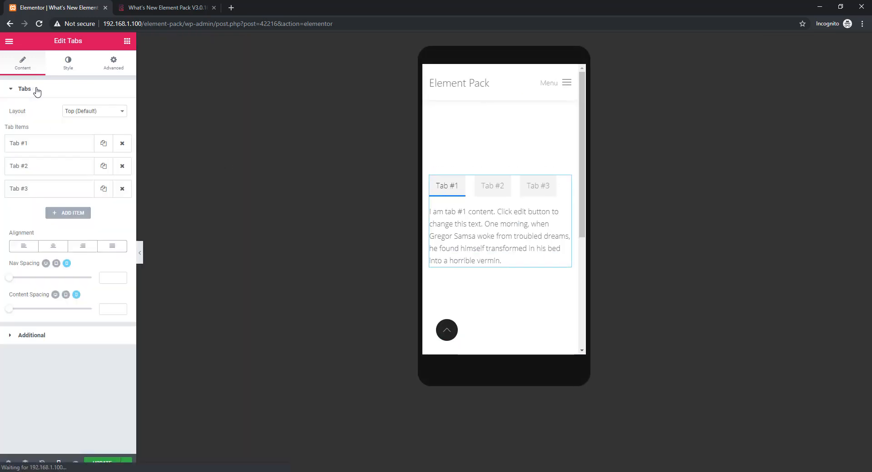
{"action": "left_click", "coordinate": [36, 145]}
{"action": "triple_click", "coordinate": [45, 175]}
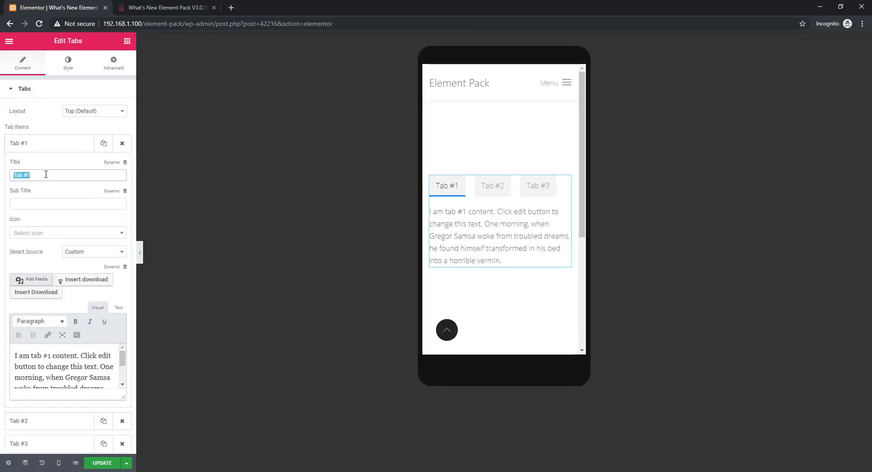
{"action": "type", "text": "Lorem ipsum dolor sit amet, consectetur adipiscing elit"}
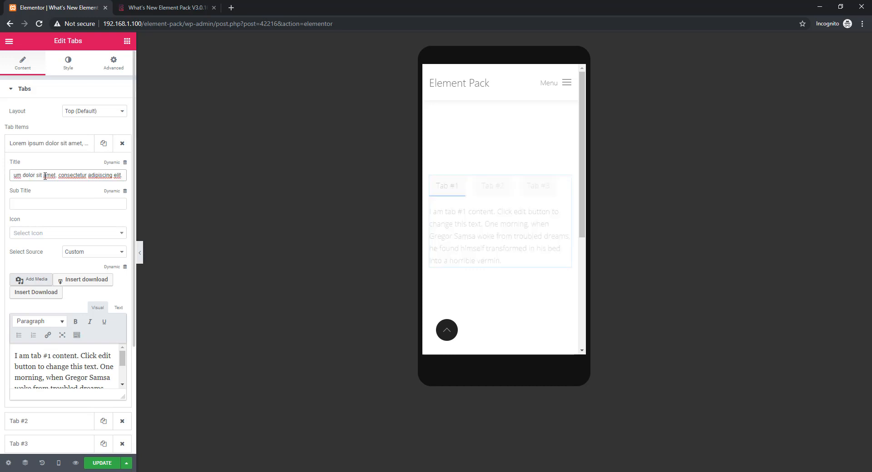
{"action": "scroll", "coordinate": [48, 239], "scroll_direction": "down", "scroll_amount": 4}
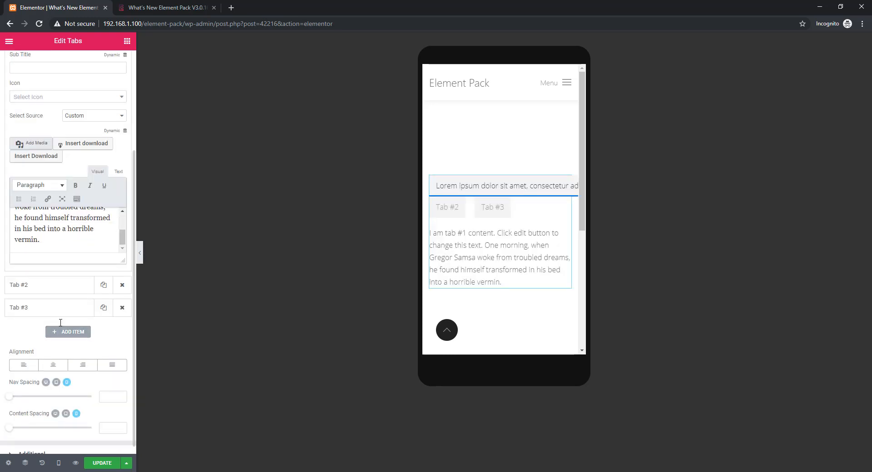
{"action": "scroll", "coordinate": [57, 262], "scroll_direction": "up", "scroll_amount": 3}
{"action": "scroll", "coordinate": [53, 195], "scroll_direction": "up", "scroll_amount": 2}
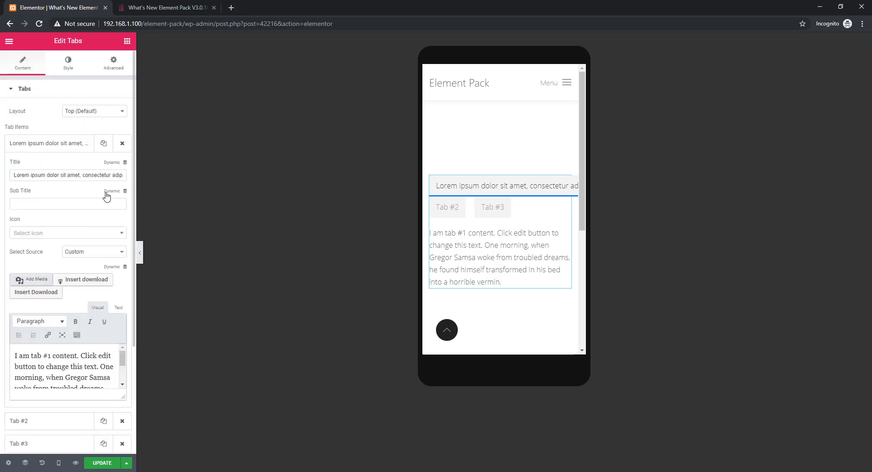
- Enable Fullwidth Nav on Mobile for the Tabs widget and try each of the three tabs in the mobile preview
{"action": "left_click", "coordinate": [26, 93]}
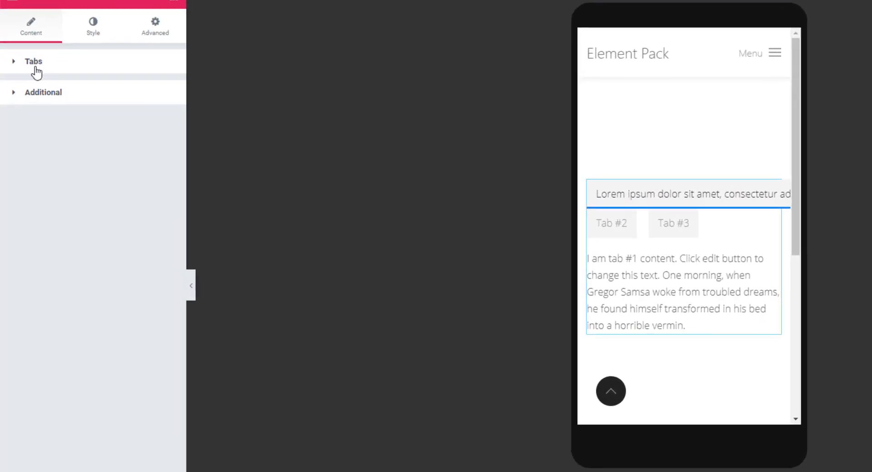
{"action": "left_click", "coordinate": [53, 94]}
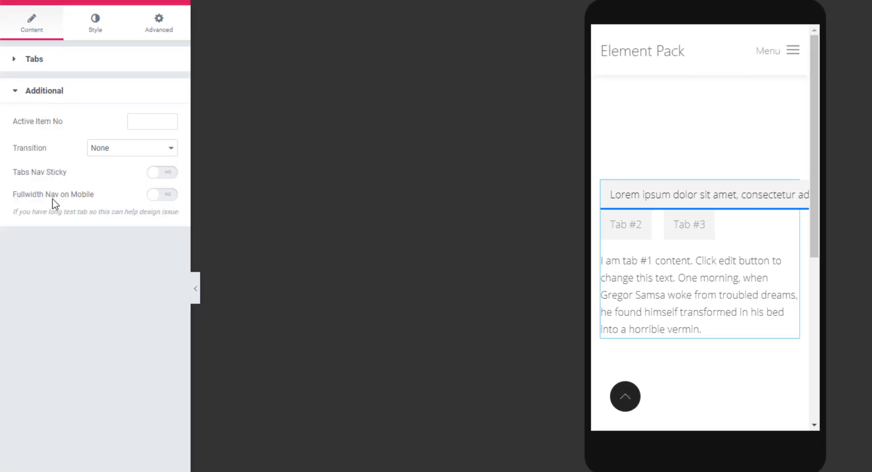
{"action": "left_click", "coordinate": [167, 193]}
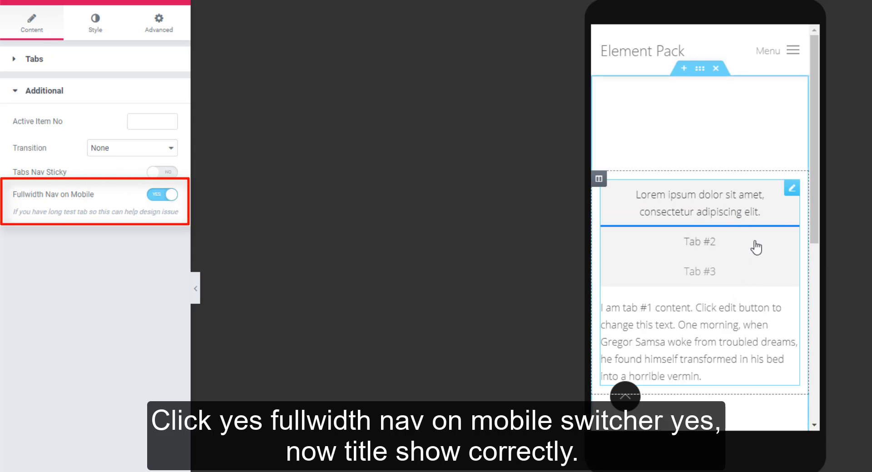
{"action": "left_click", "coordinate": [713, 246]}
{"action": "left_click", "coordinate": [712, 275]}
{"action": "left_click", "coordinate": [728, 212]}
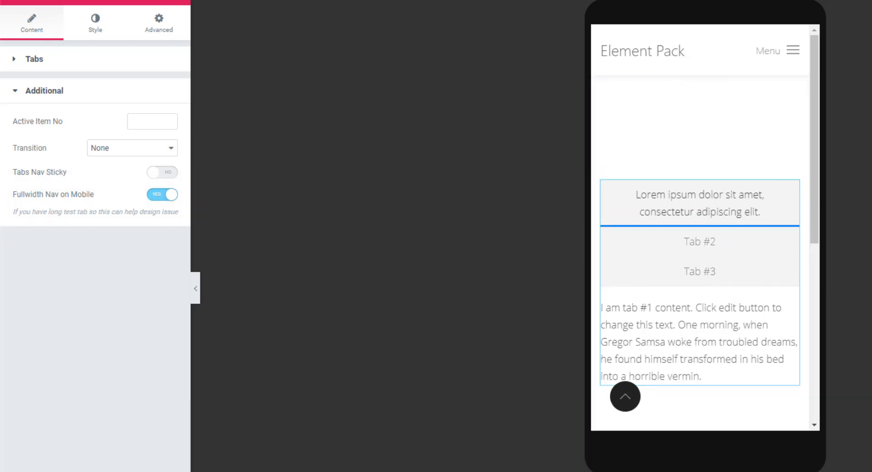